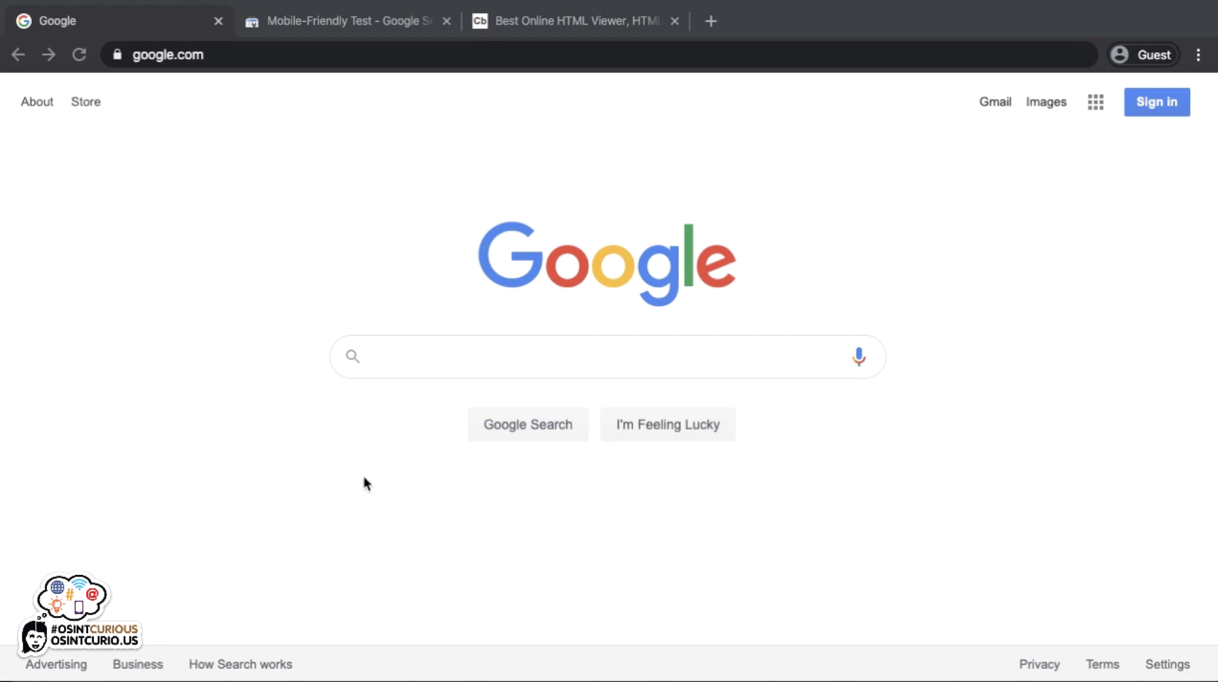
Step: Search Google for "dutch osint guy linkedin" and open the LinkedIn profile result in a new tab
left_click(494, 353)
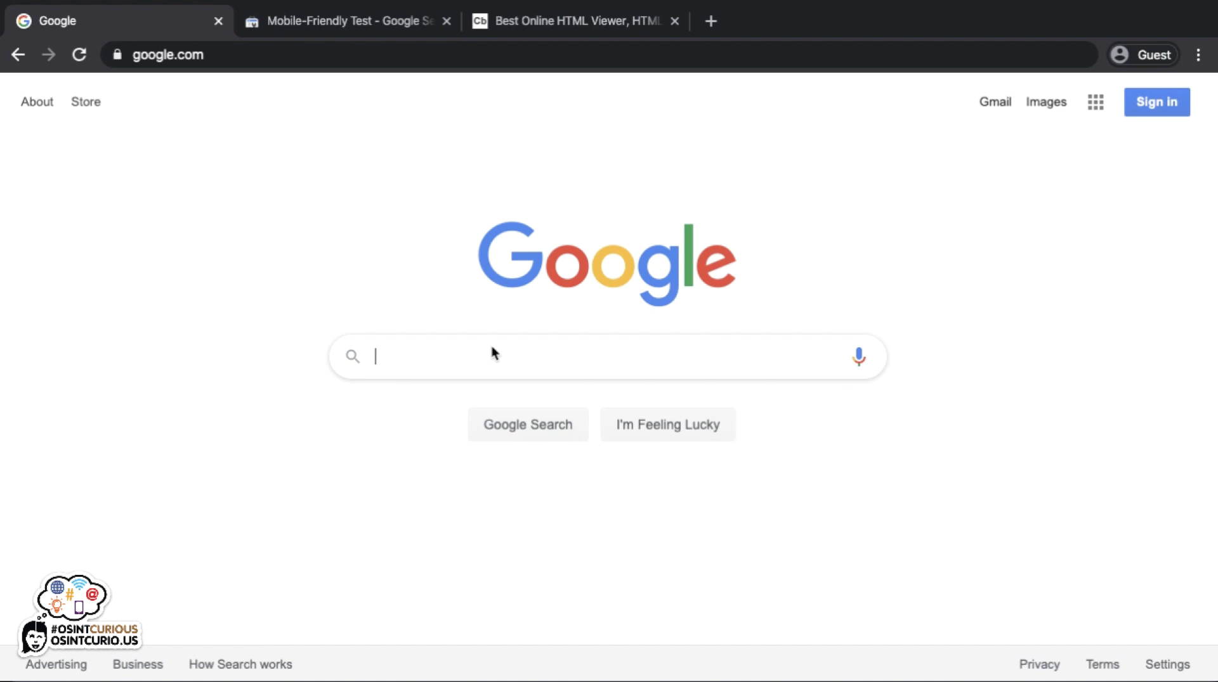
type("dutch osint guy ")
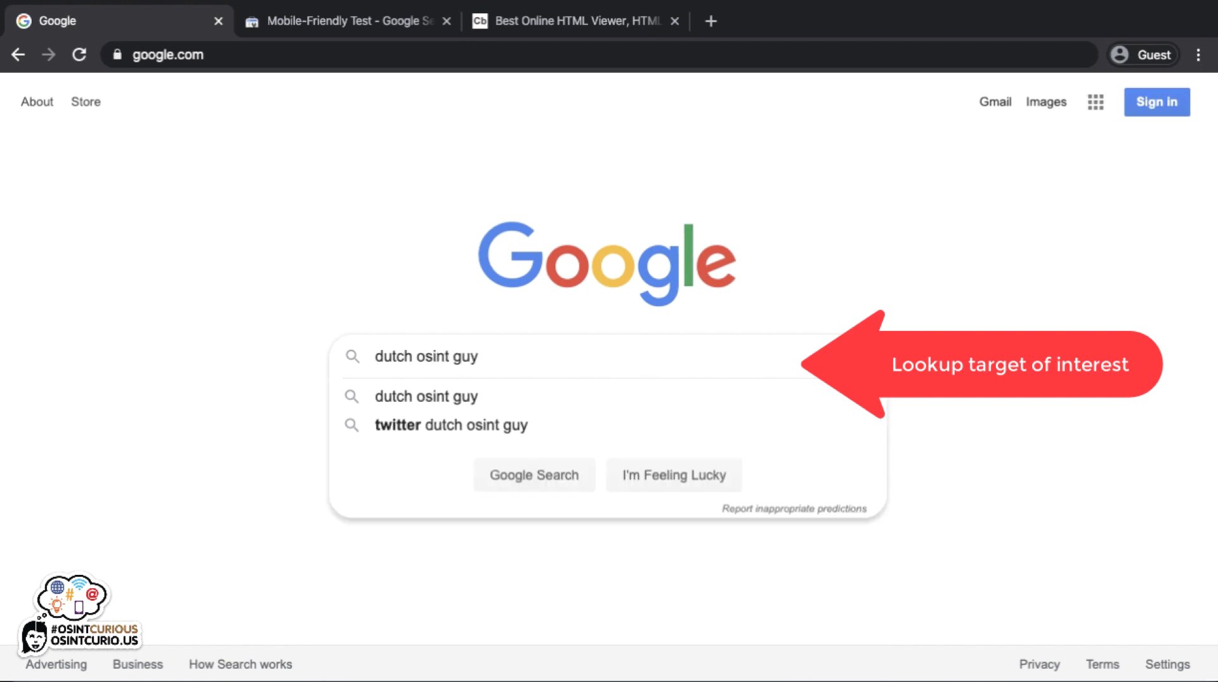
type("linkedin")
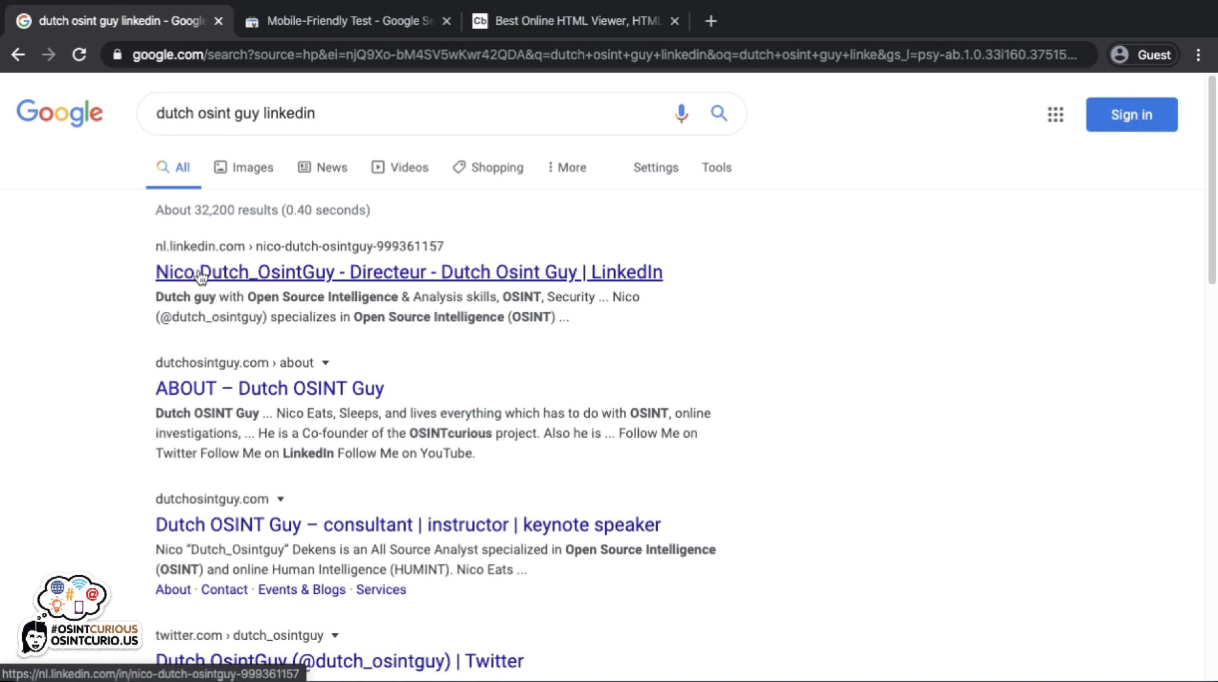
right_click(200, 274)
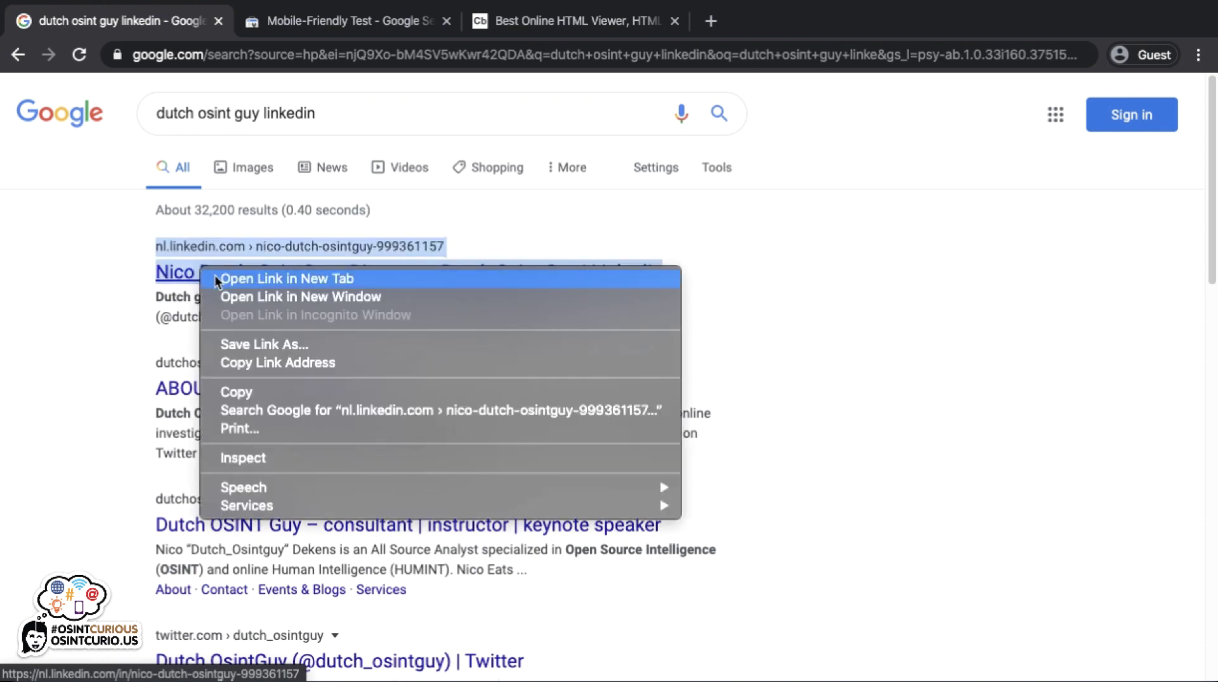
left_click(213, 278)
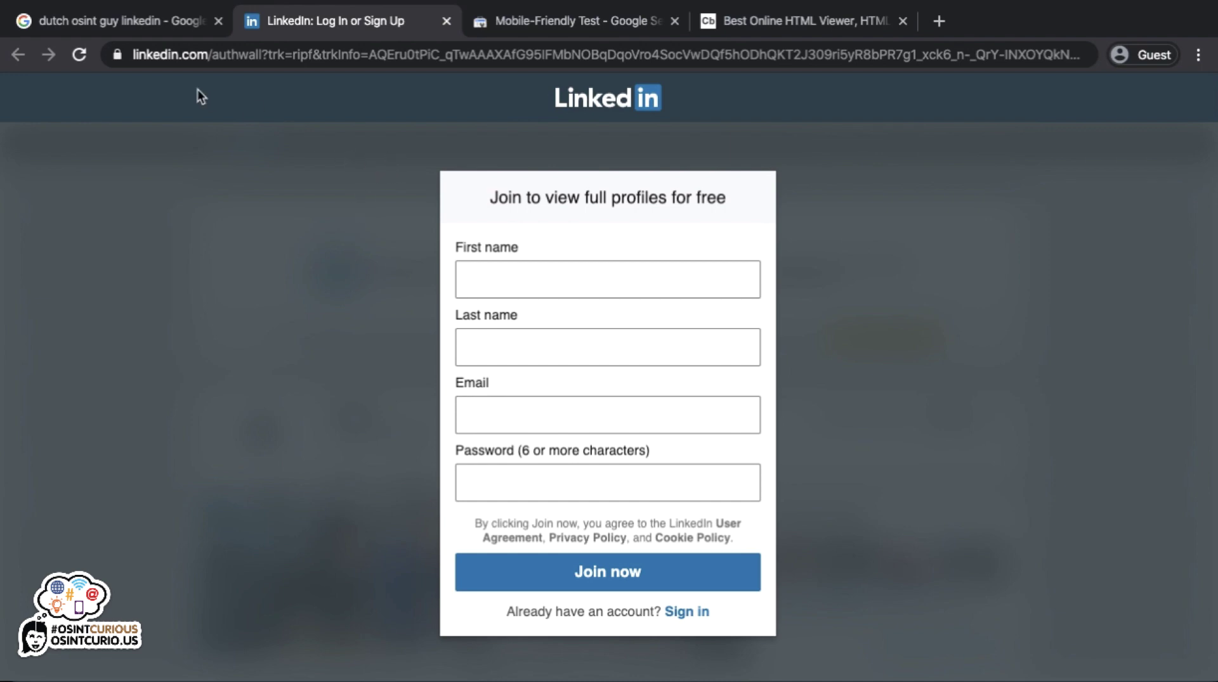
Step: Return to the Google search results and copy the link address of the LinkedIn profile result
left_click(142, 21)
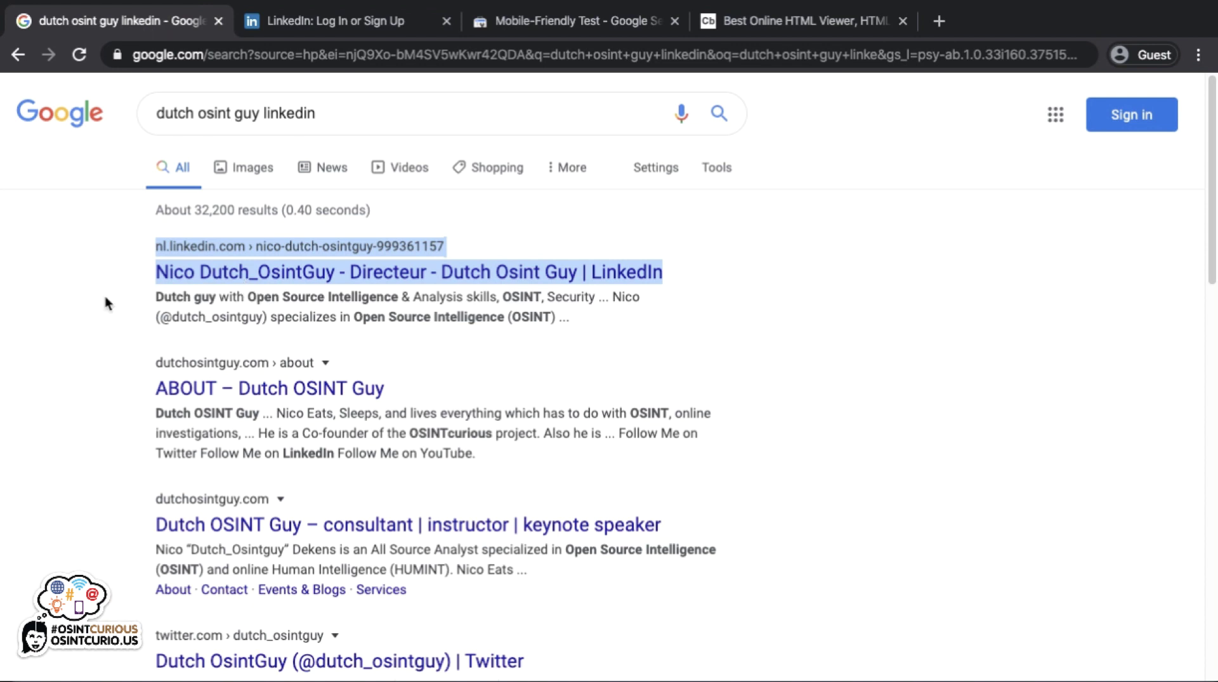
right_click(215, 276)
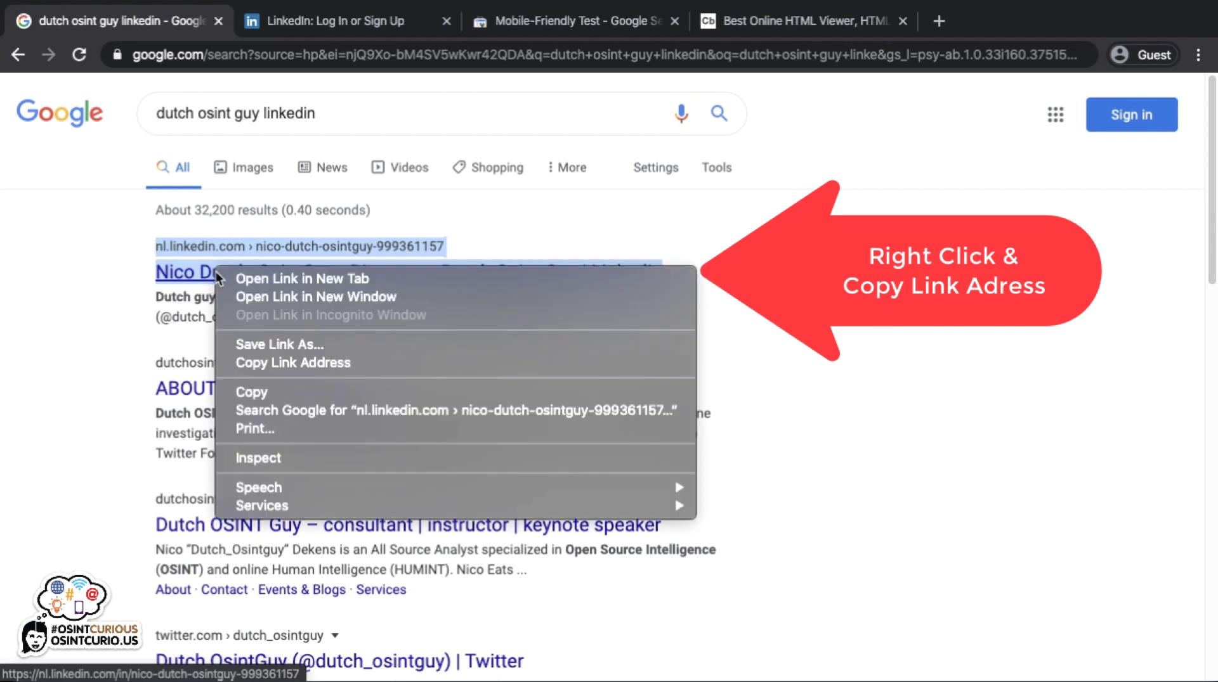
left_click(260, 363)
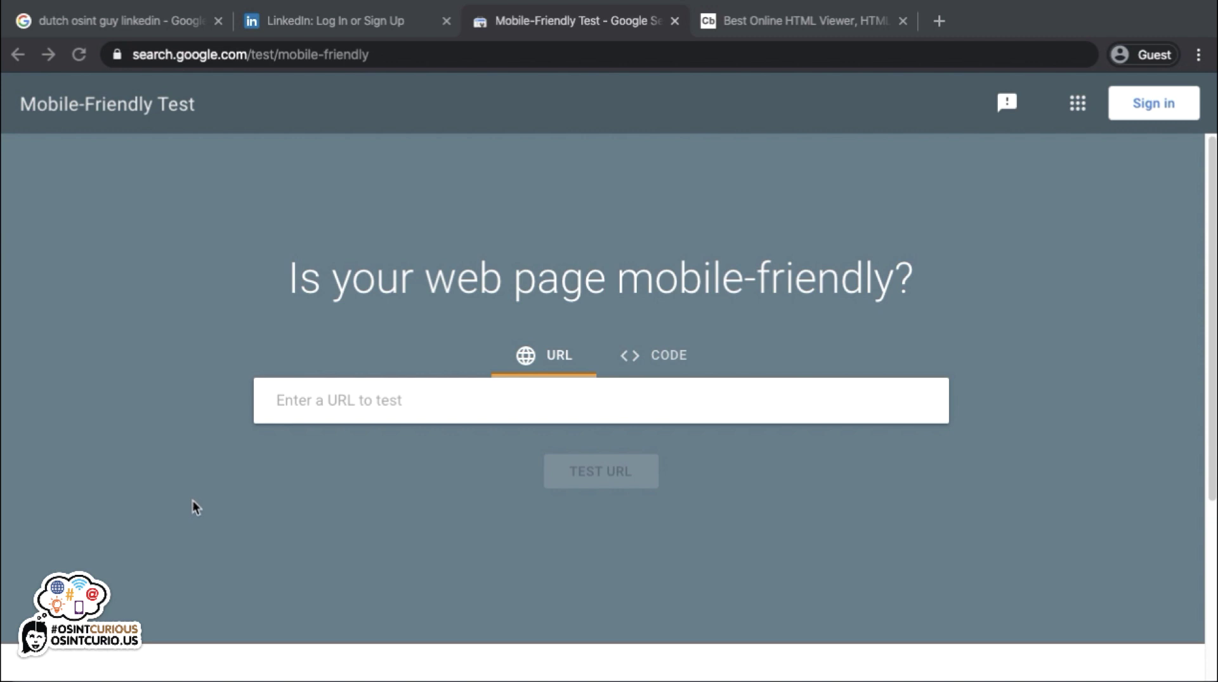
Step: In Google's Mobile-Friendly Test, paste the copied LinkedIn profile link as the URL and run the test
right_click(367, 401)
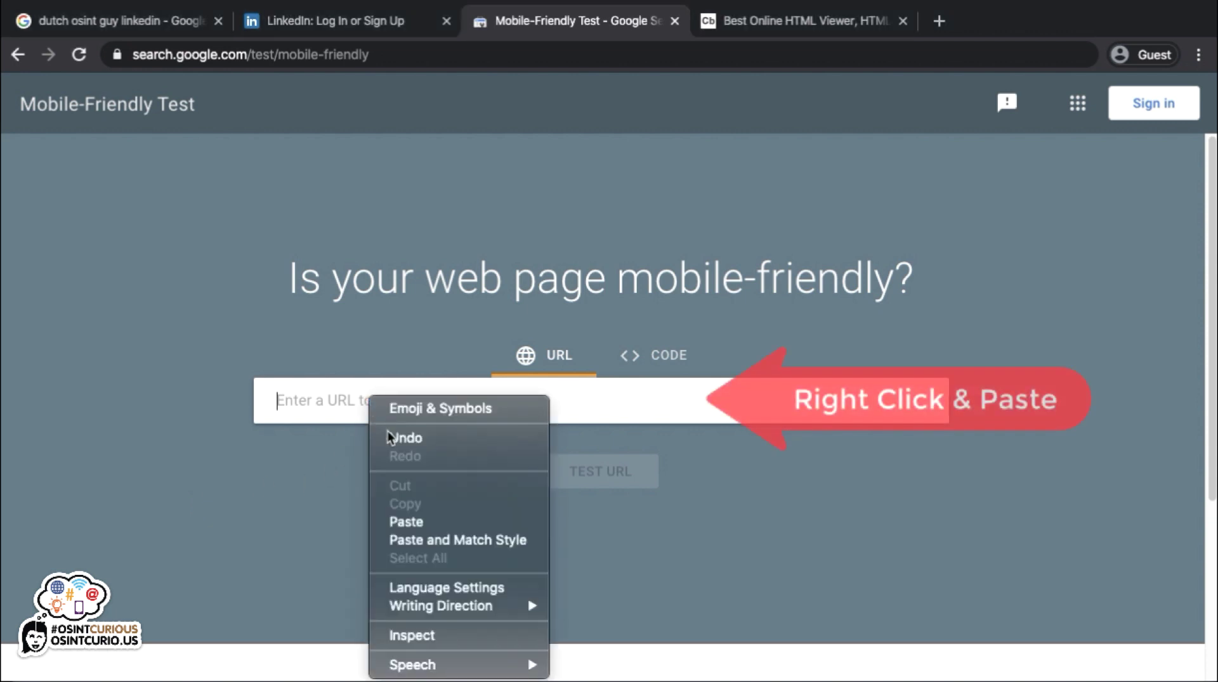
left_click(411, 522)
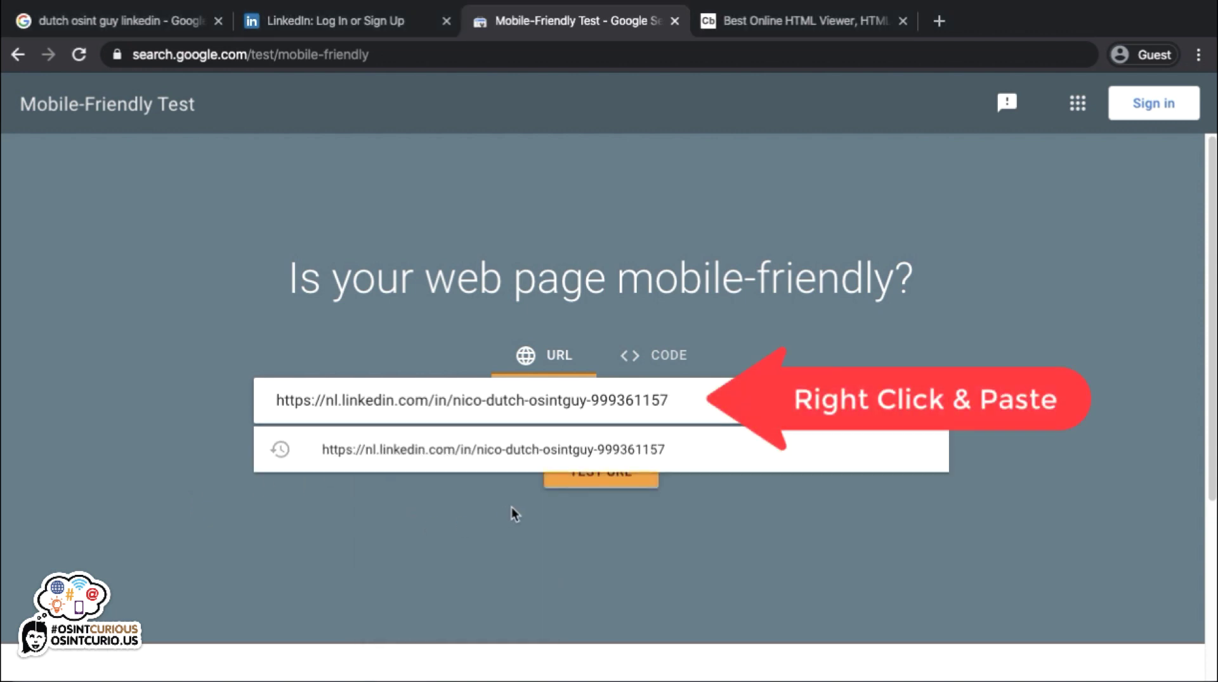
left_click(592, 477)
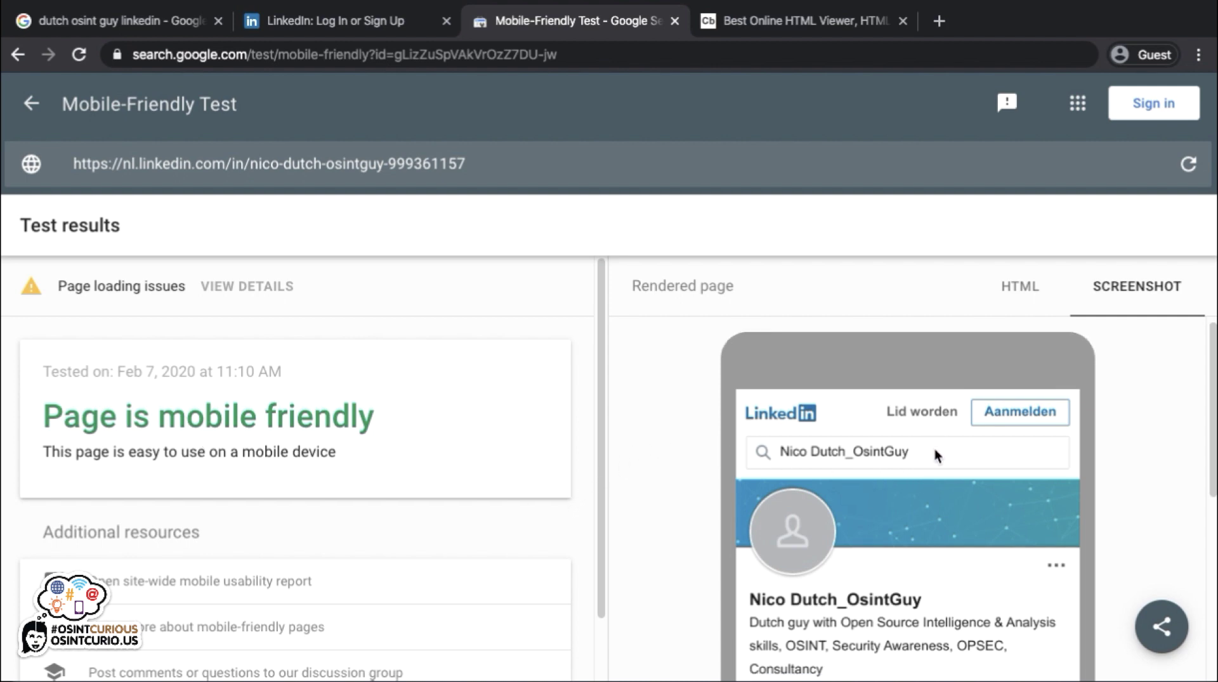
Step: Examine the rendered screenshot of the LinkedIn profile in the test results
scroll(934, 449, "down", 1)
scroll(935, 448, "down", 1)
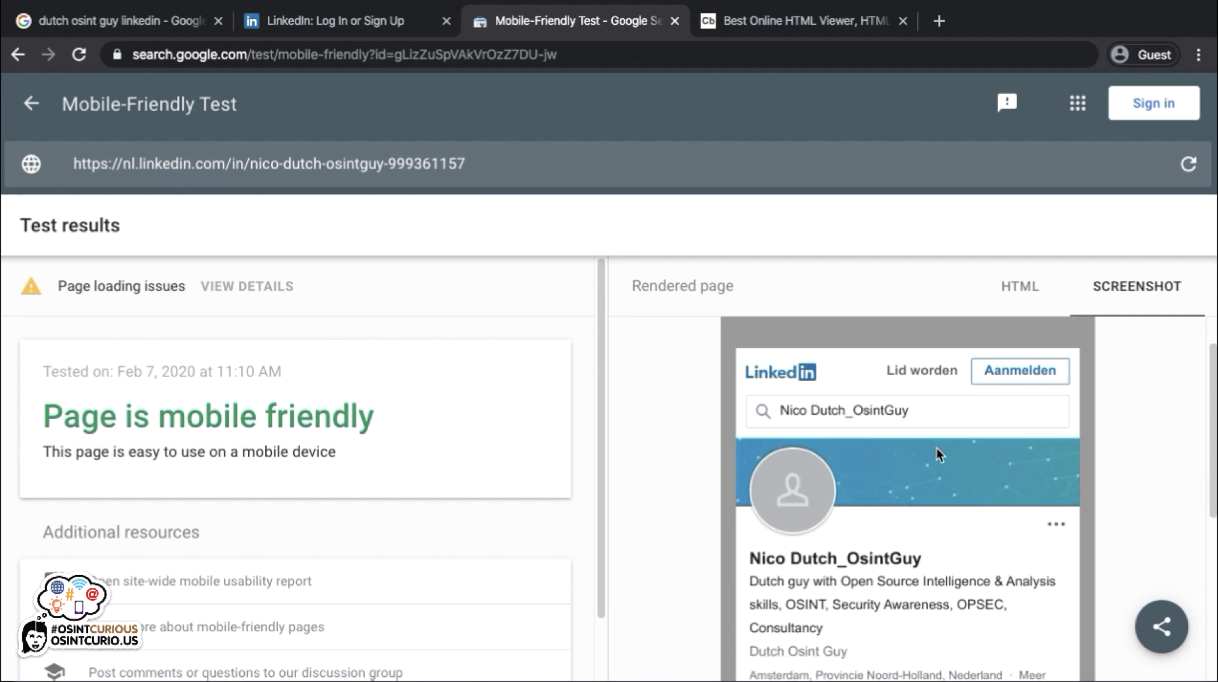
scroll(937, 454, "down", 5)
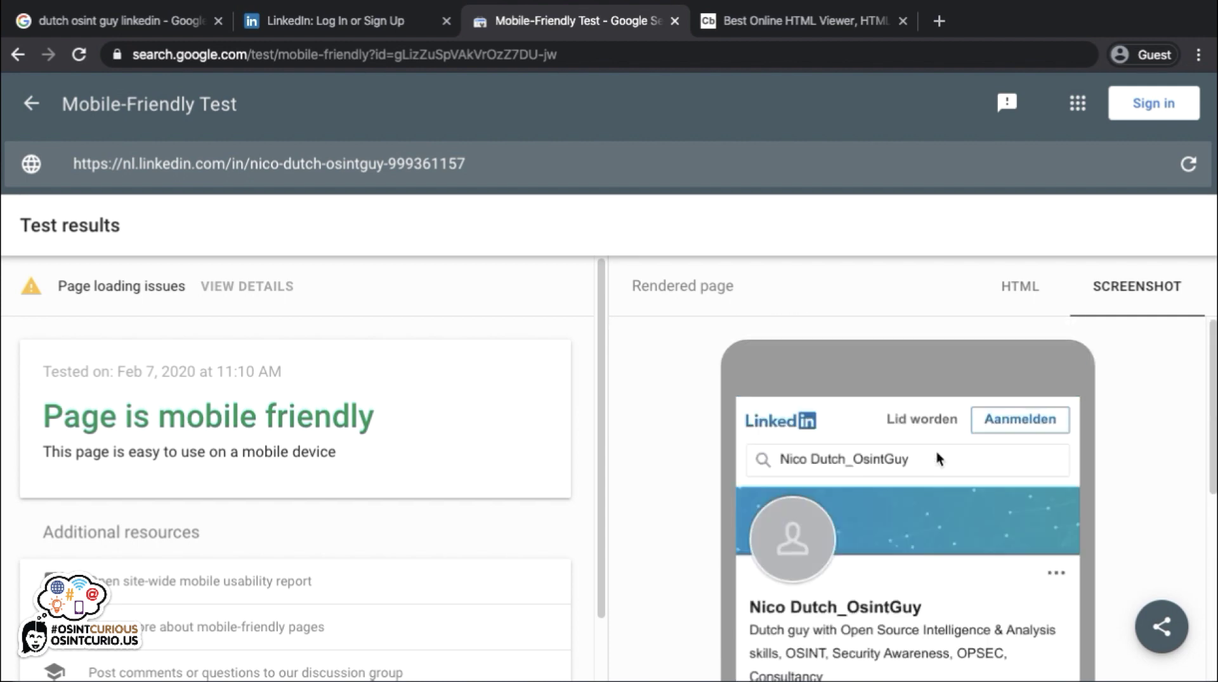
scroll(937, 457, "down", 5)
scroll(937, 458, "up", 5)
scroll(935, 448, "down", 5)
scroll(936, 450, "up", 4)
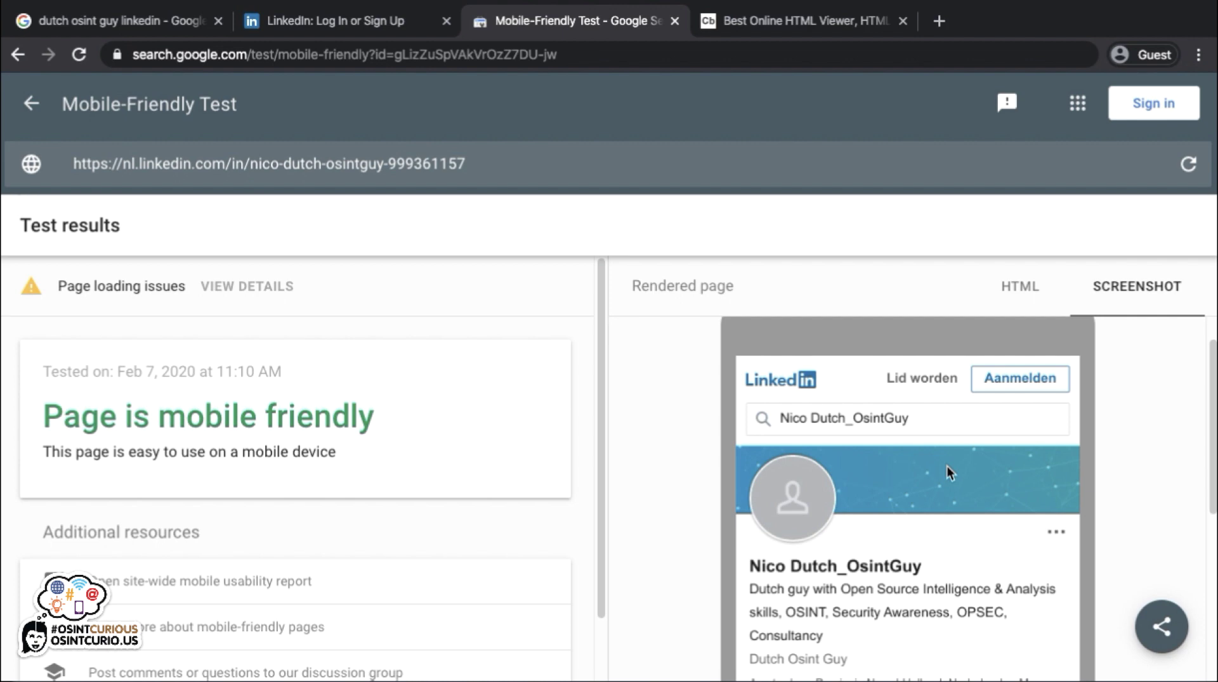
Step: Show the rendered page's HTML, review the profile data in the source, and copy the complete code
left_click(1019, 290)
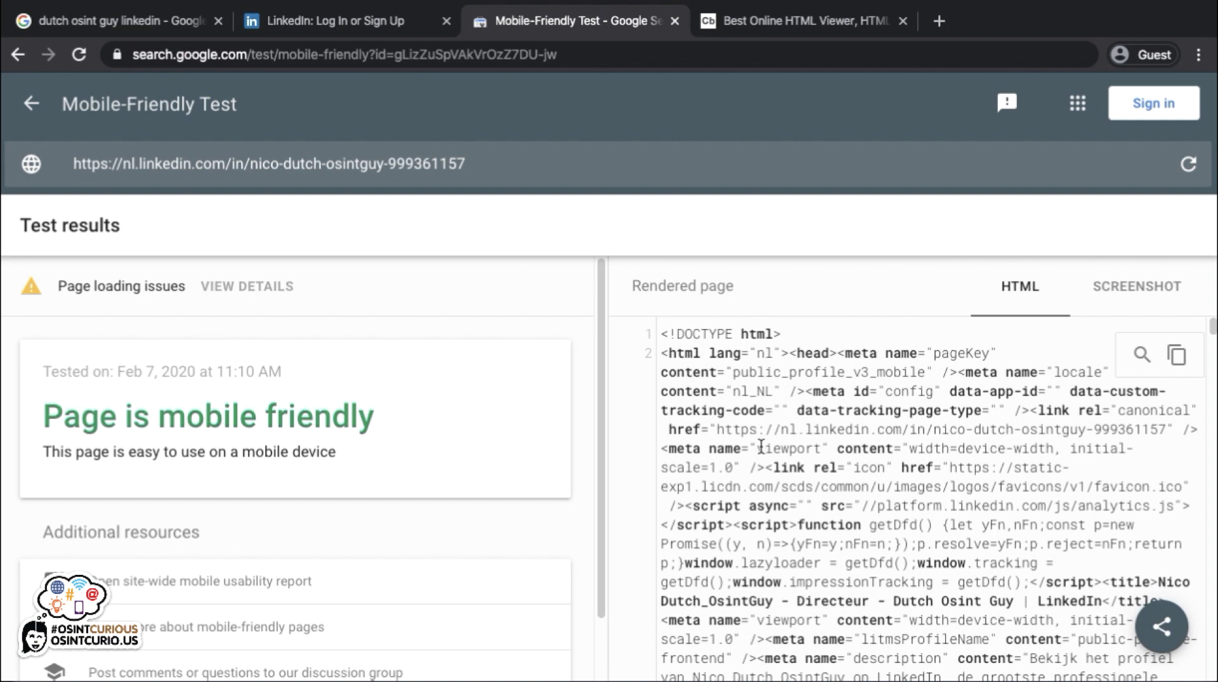
scroll(761, 446, "down", 1)
scroll(761, 446, "down", 10)
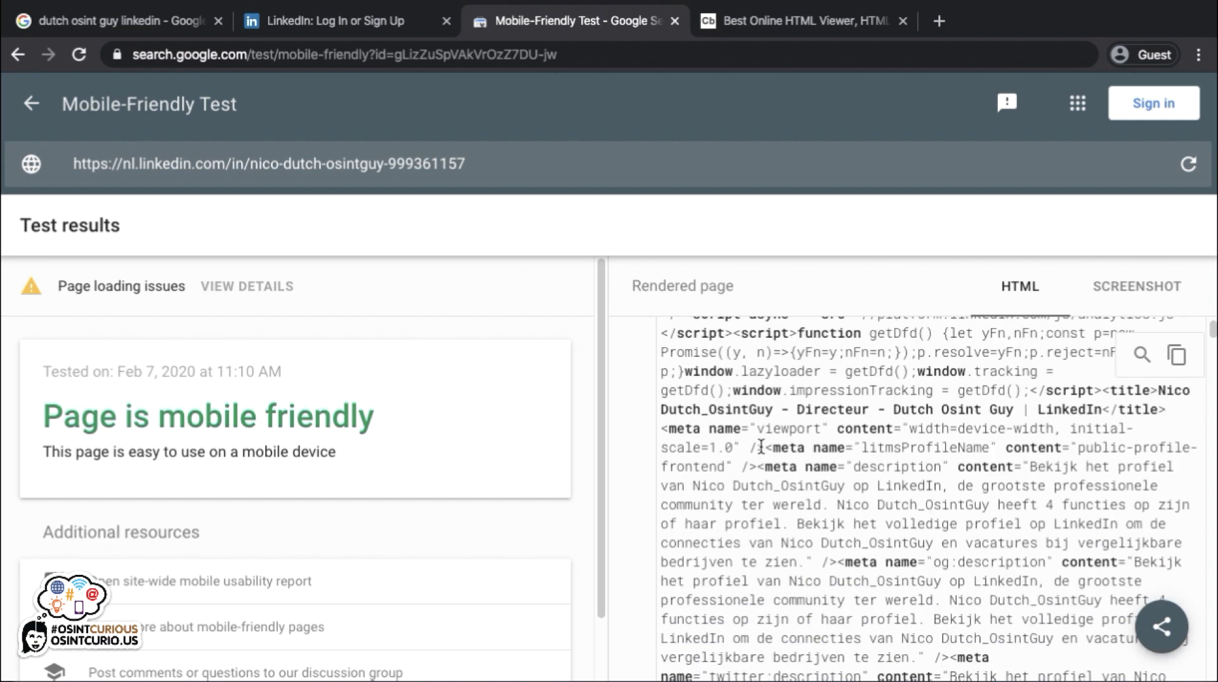
scroll(762, 447, "down", 3)
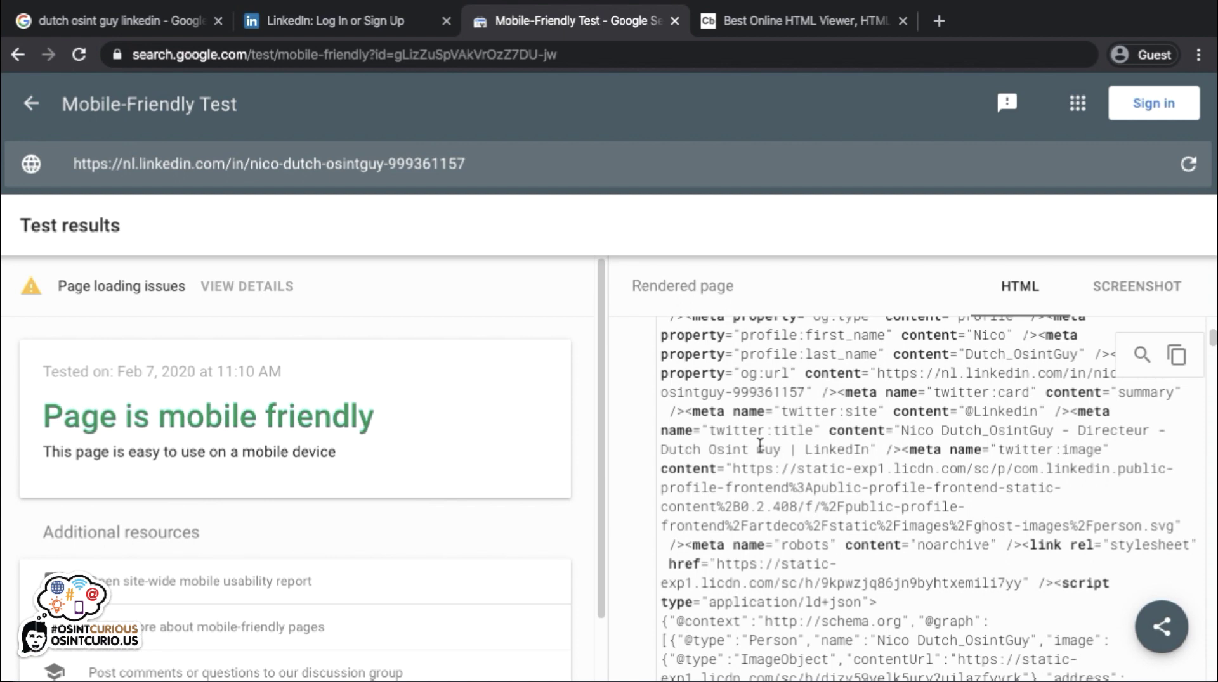
scroll(760, 447, "down", 1)
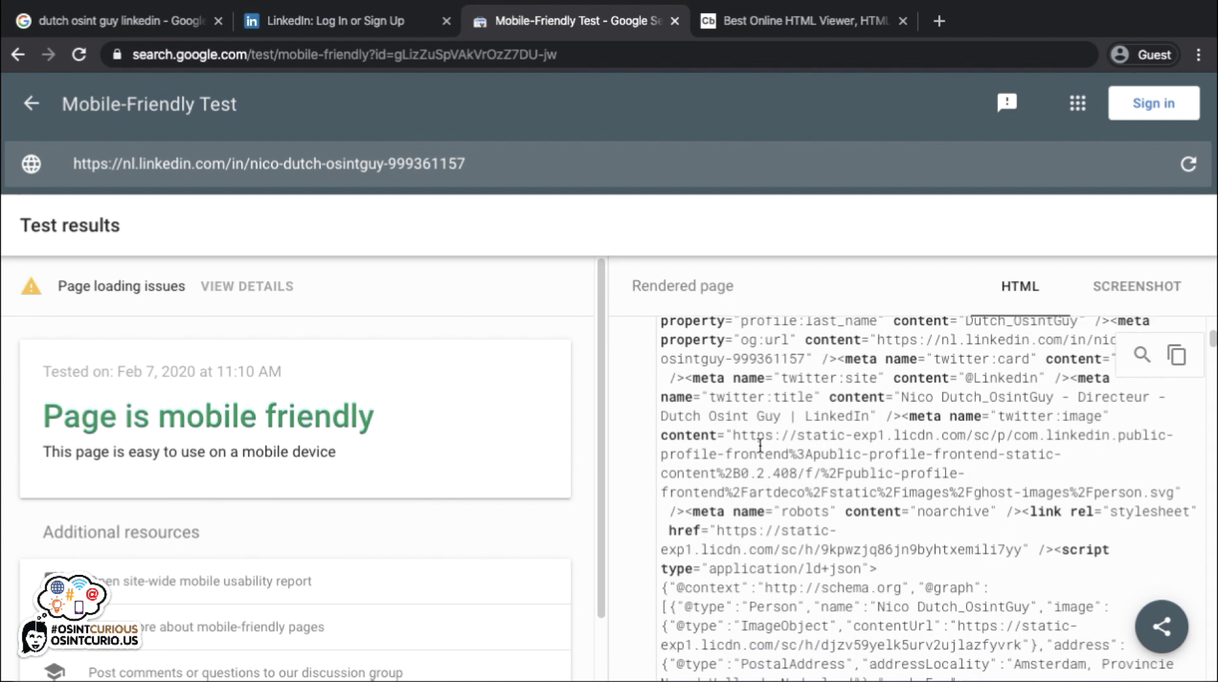
scroll(761, 447, "down", 2)
scroll(761, 446, "down", 1)
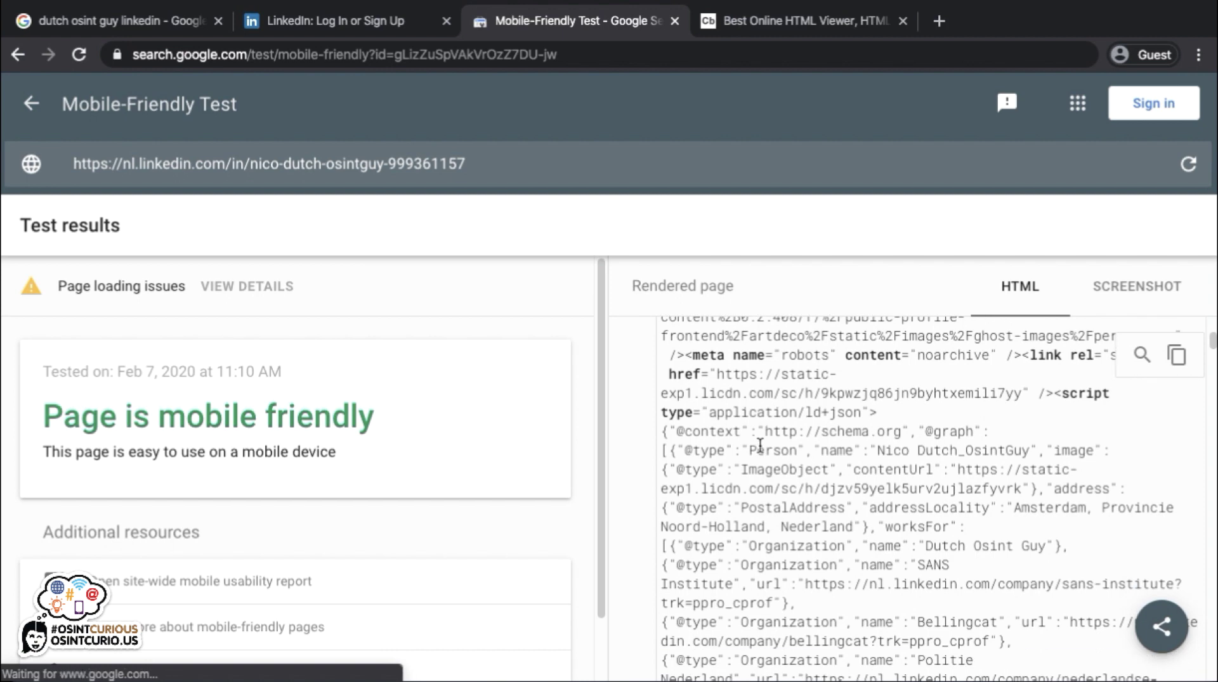
scroll(760, 446, "down", 3)
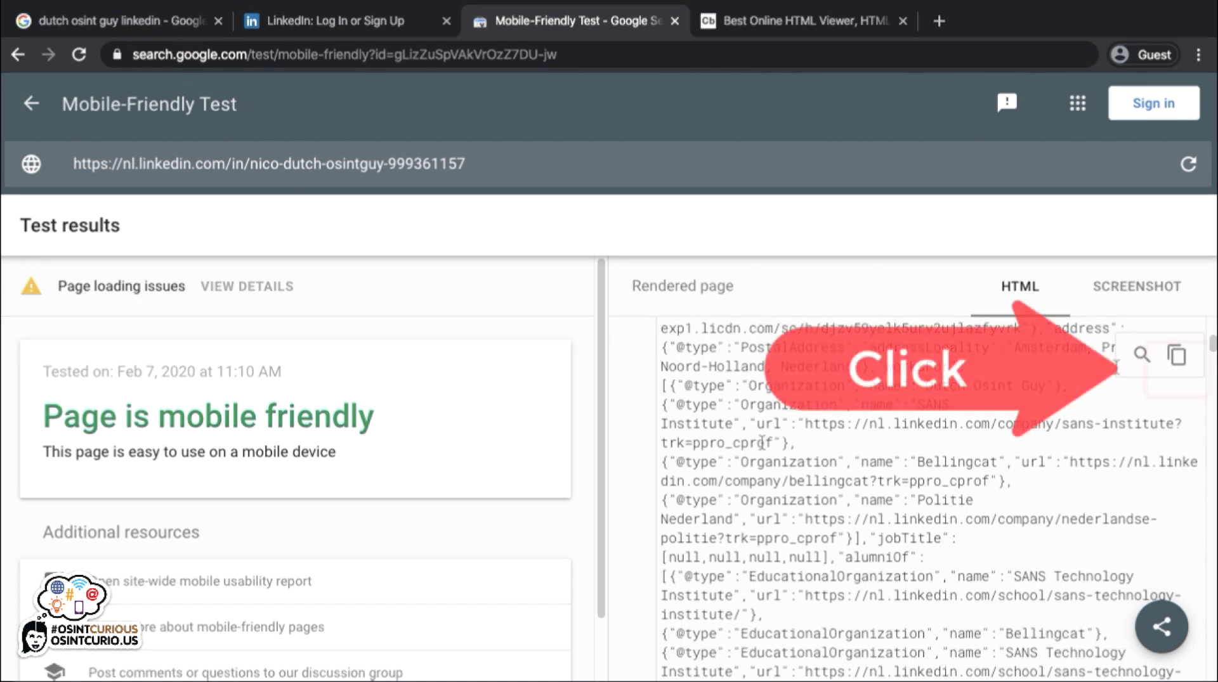
left_click(1177, 363)
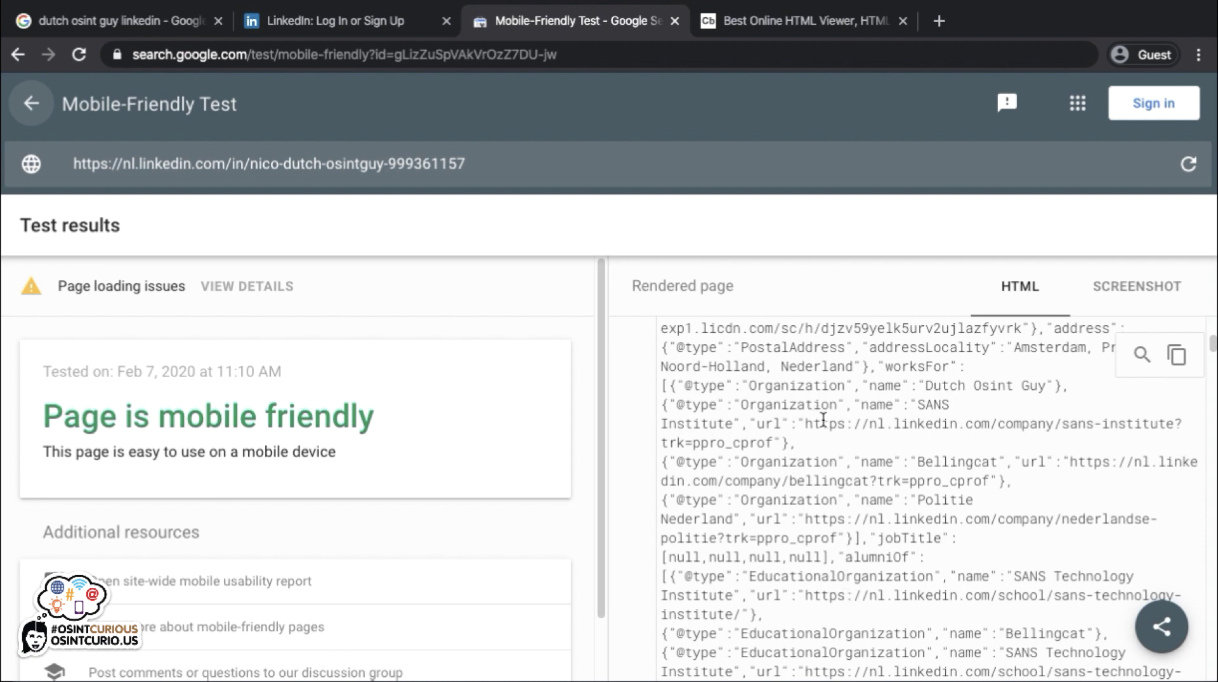
scroll(828, 579, "down", 4)
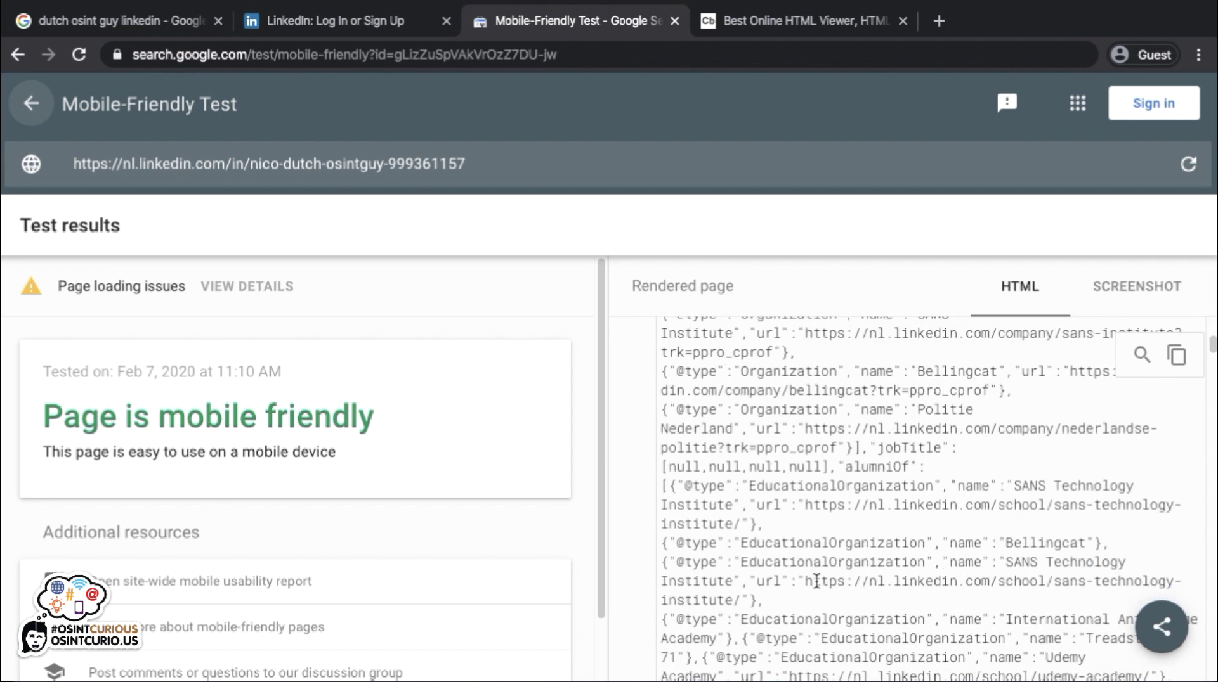
scroll(817, 580, "down", 7)
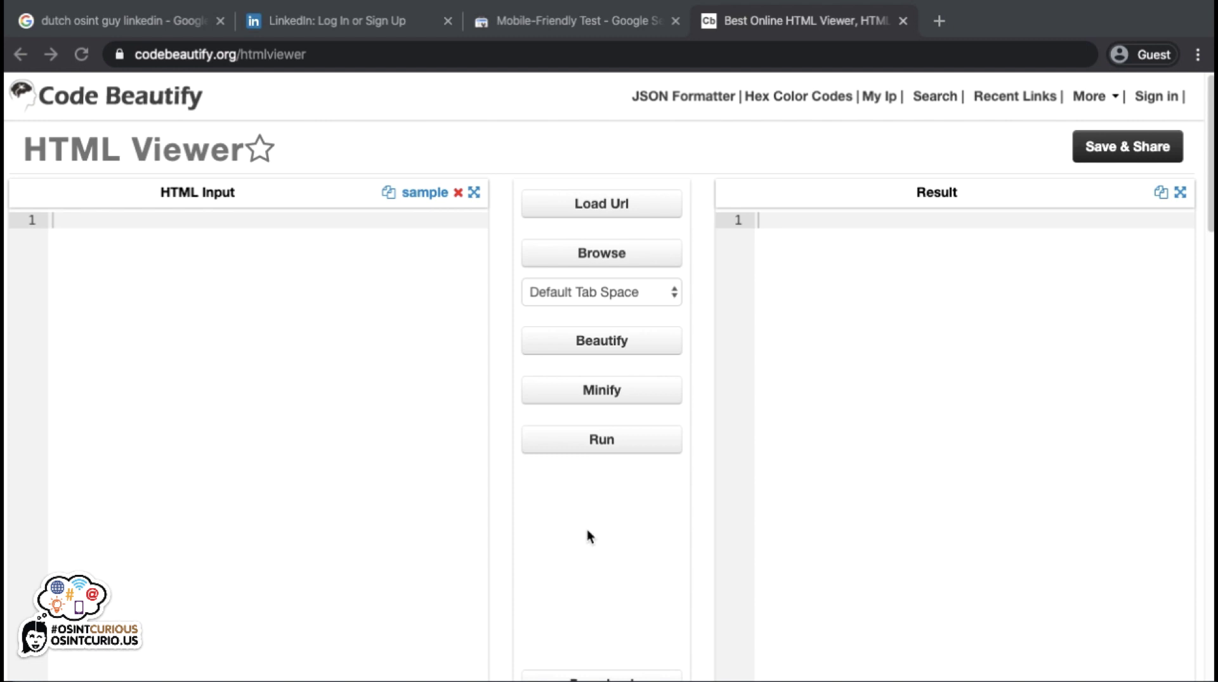
Step: In Code Beautify's HTML Viewer, paste the copied source as the HTML input and run it to render the page
right_click(73, 220)
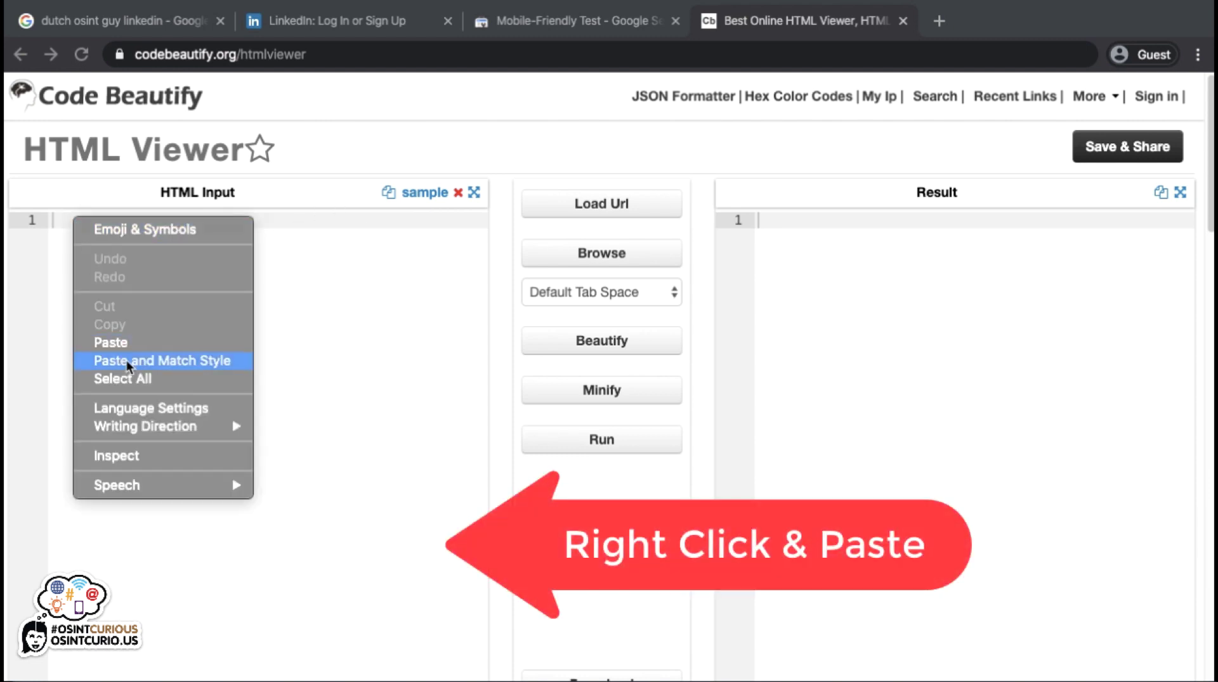
left_click(120, 343)
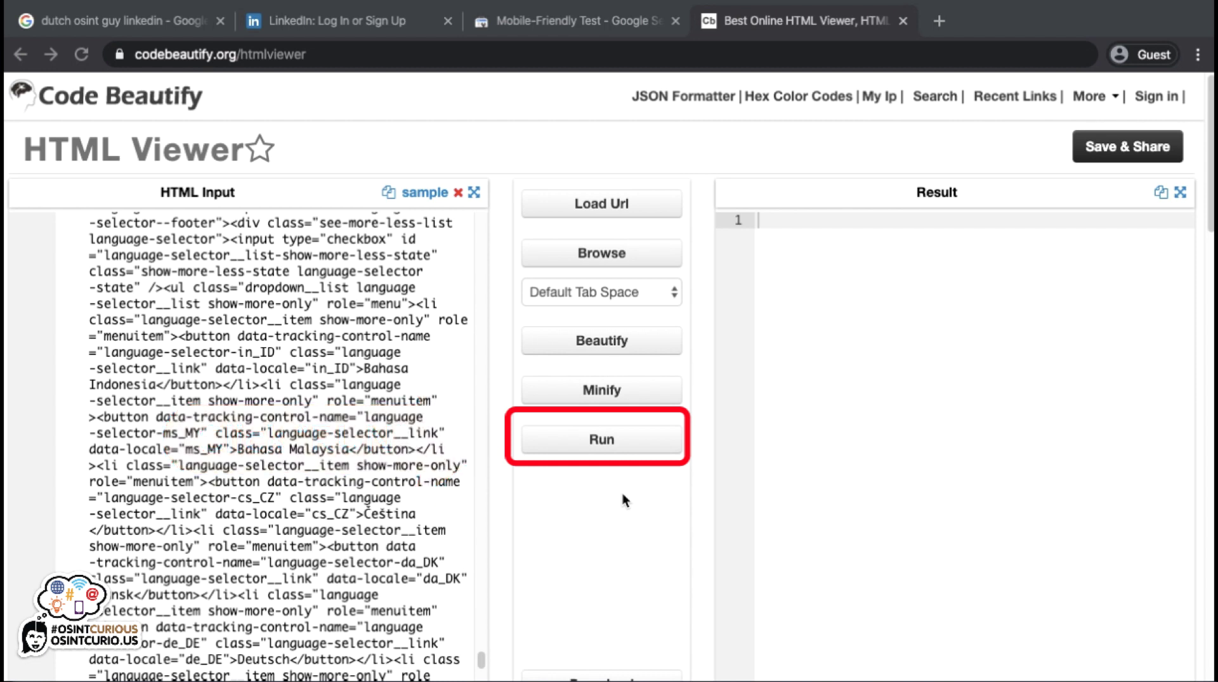
left_click(615, 439)
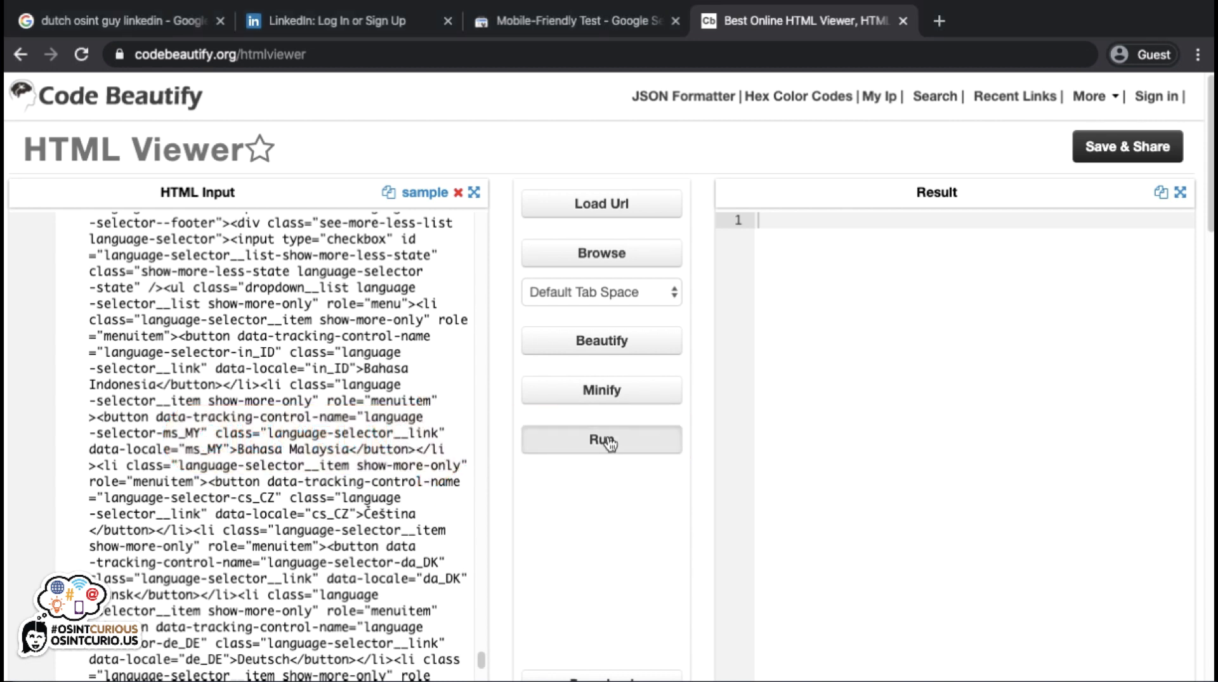
left_click(615, 440)
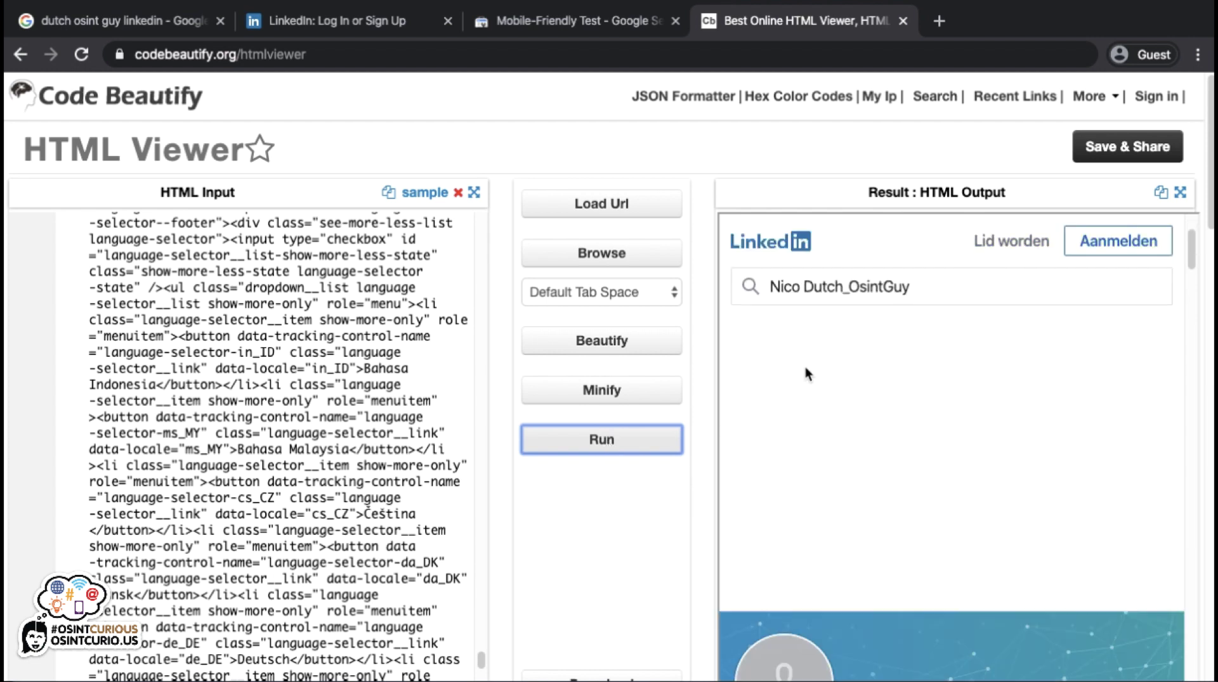
Step: Examine the profile's summary, info, activity, experience and education sections in the rendered HTML output
scroll(806, 366, "down", 5)
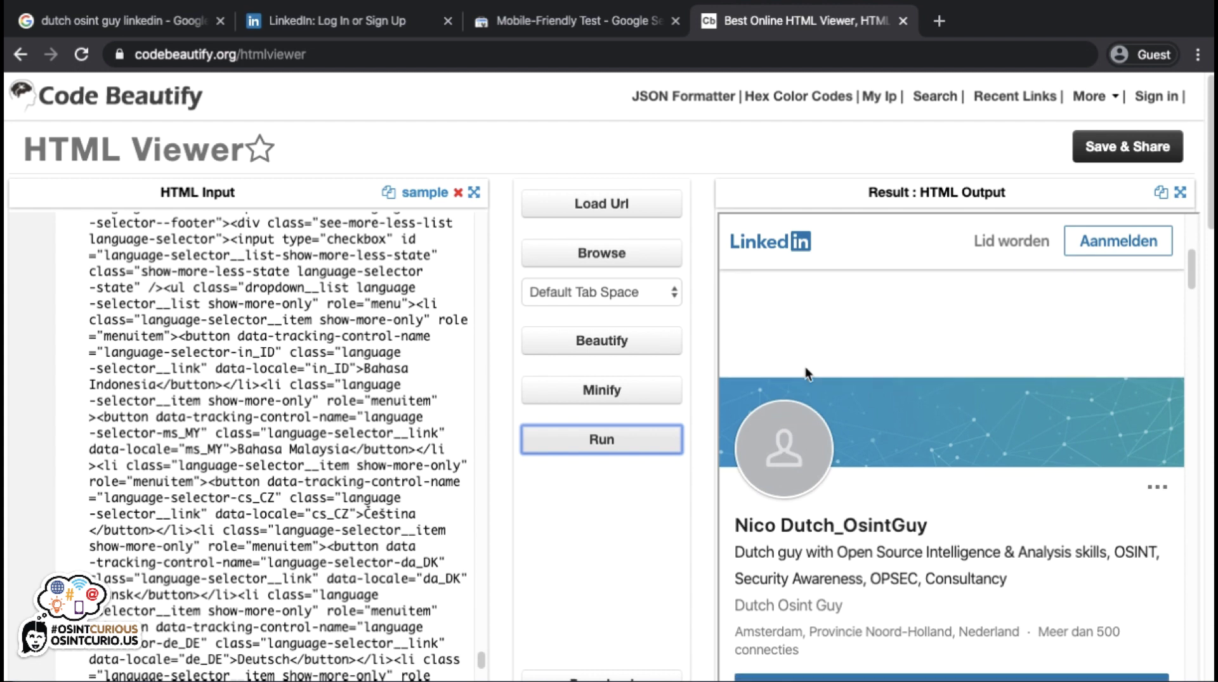
scroll(805, 367, "down", 2)
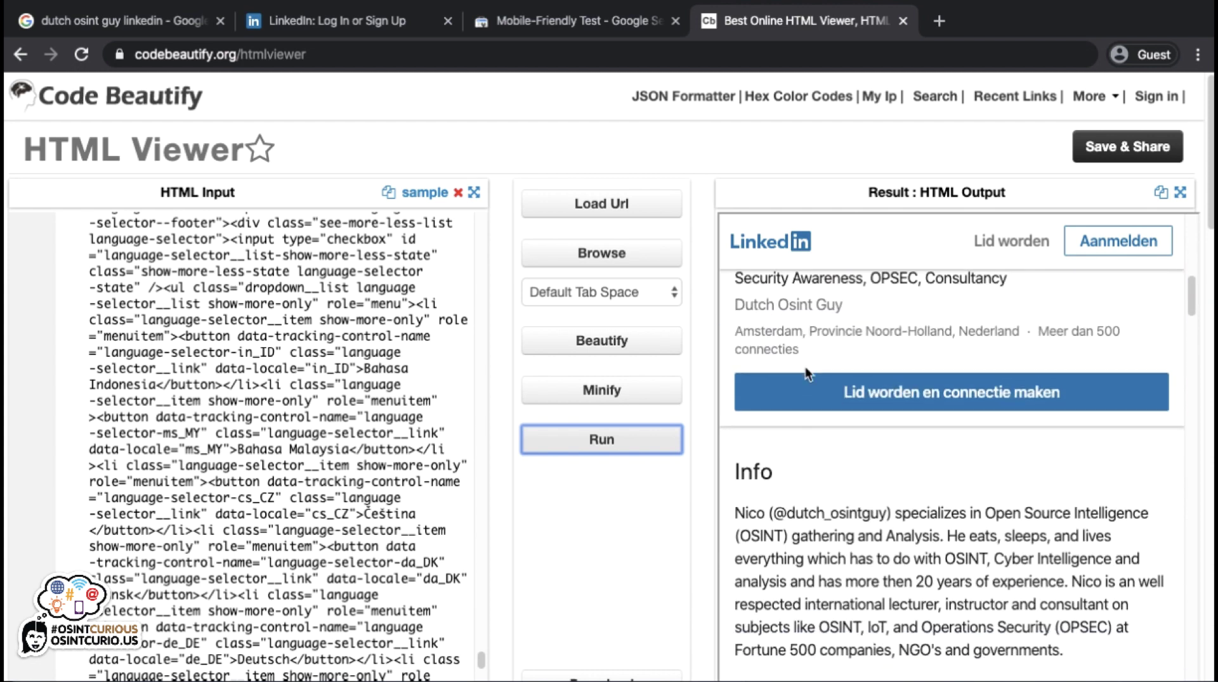
scroll(804, 366, "down", 3)
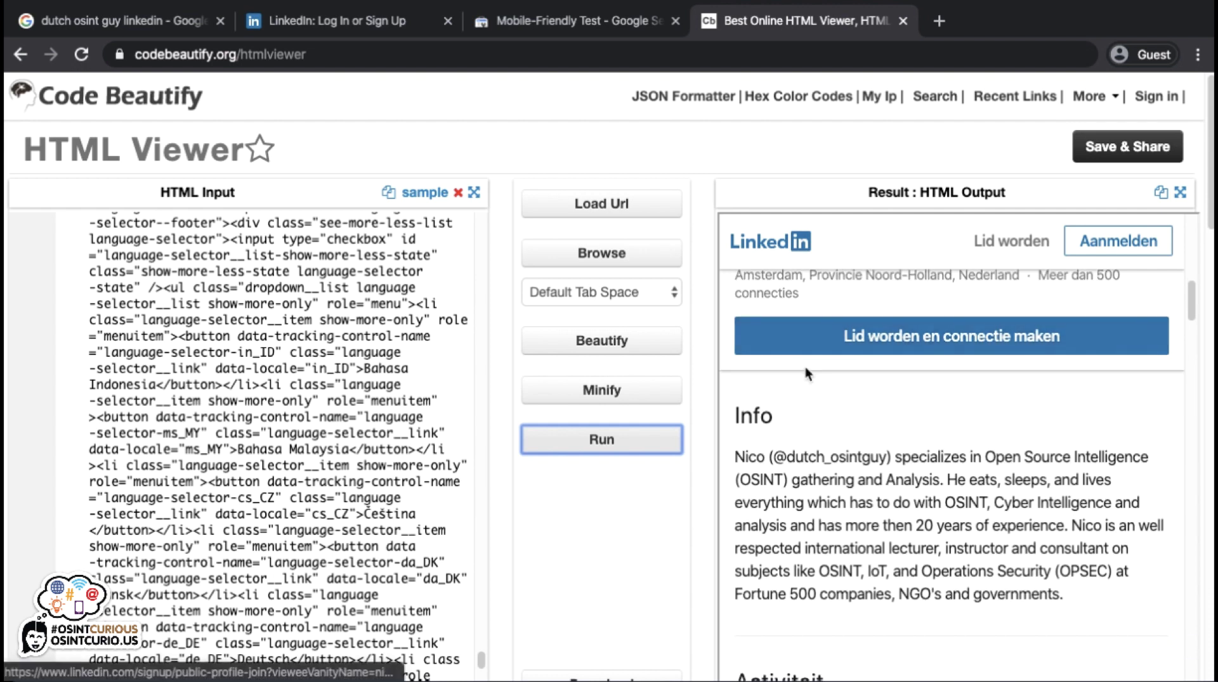
scroll(805, 367, "down", 6)
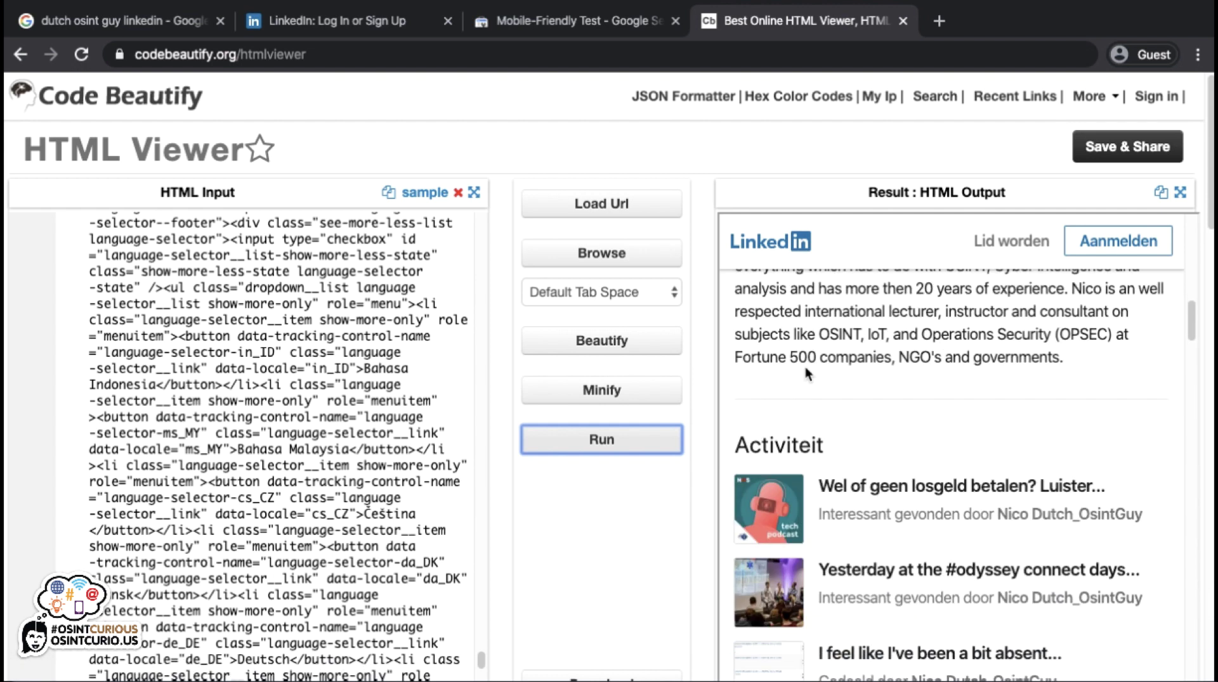
scroll(806, 368, "down", 6)
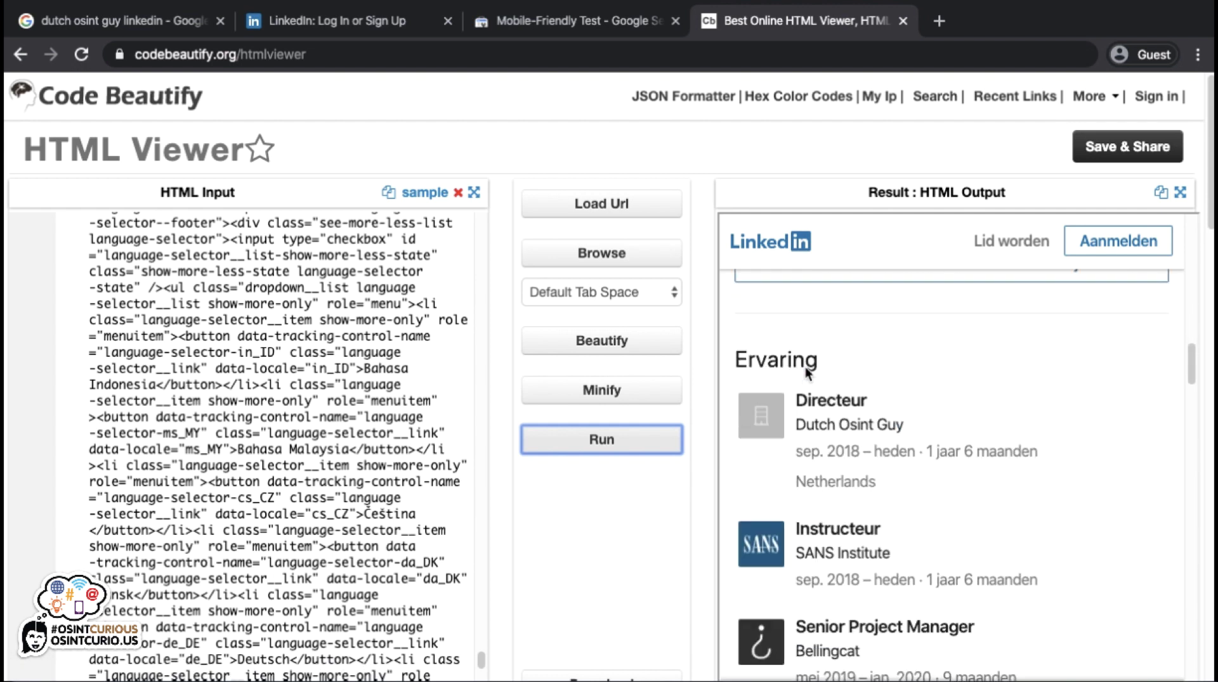
scroll(805, 366, "down", 3)
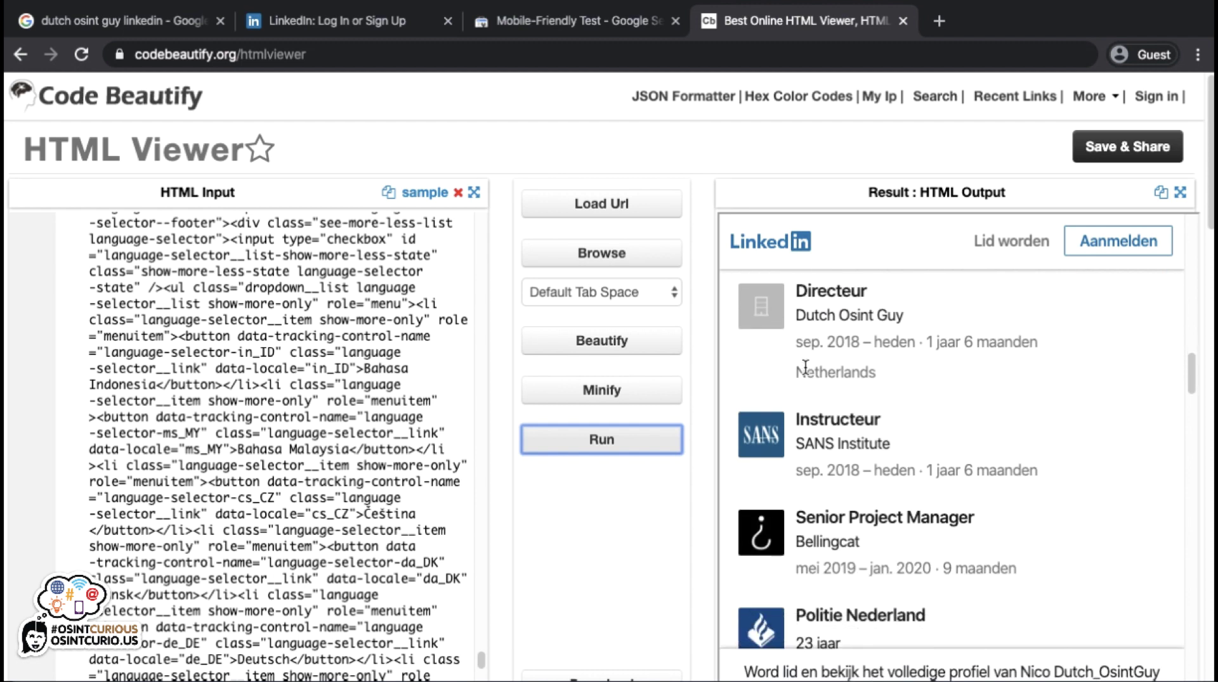
scroll(805, 367, "down", 6)
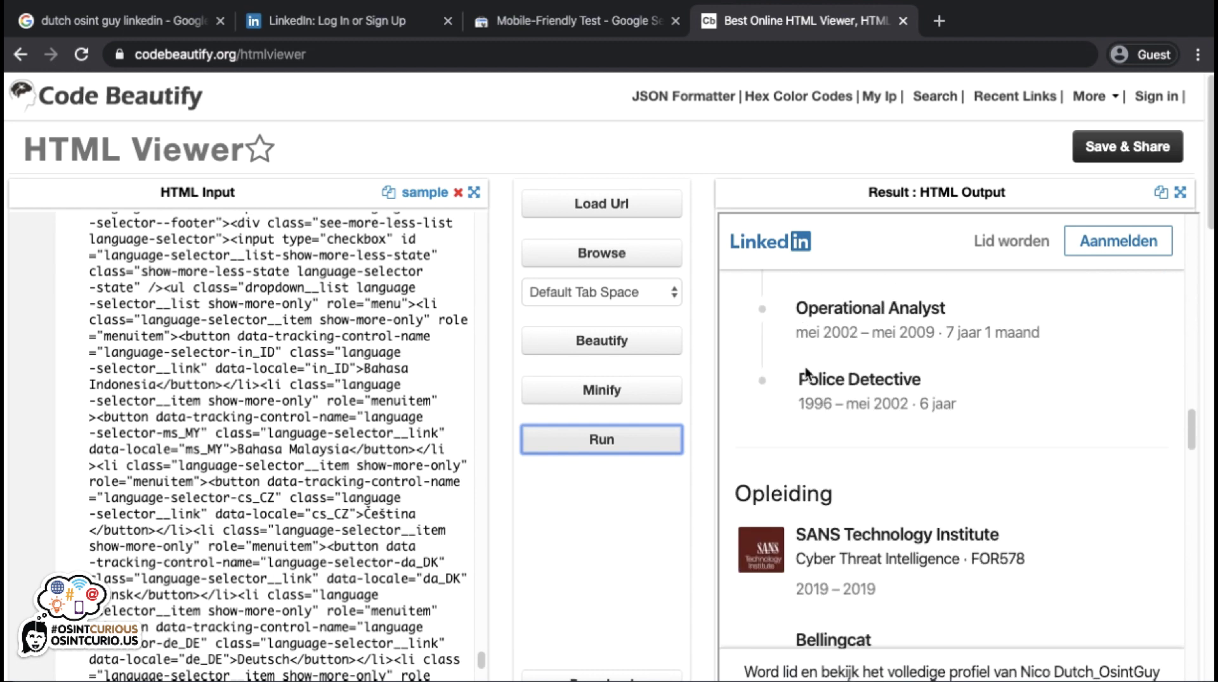
scroll(806, 369, "down", 4)
scroll(805, 369, "down", 2)
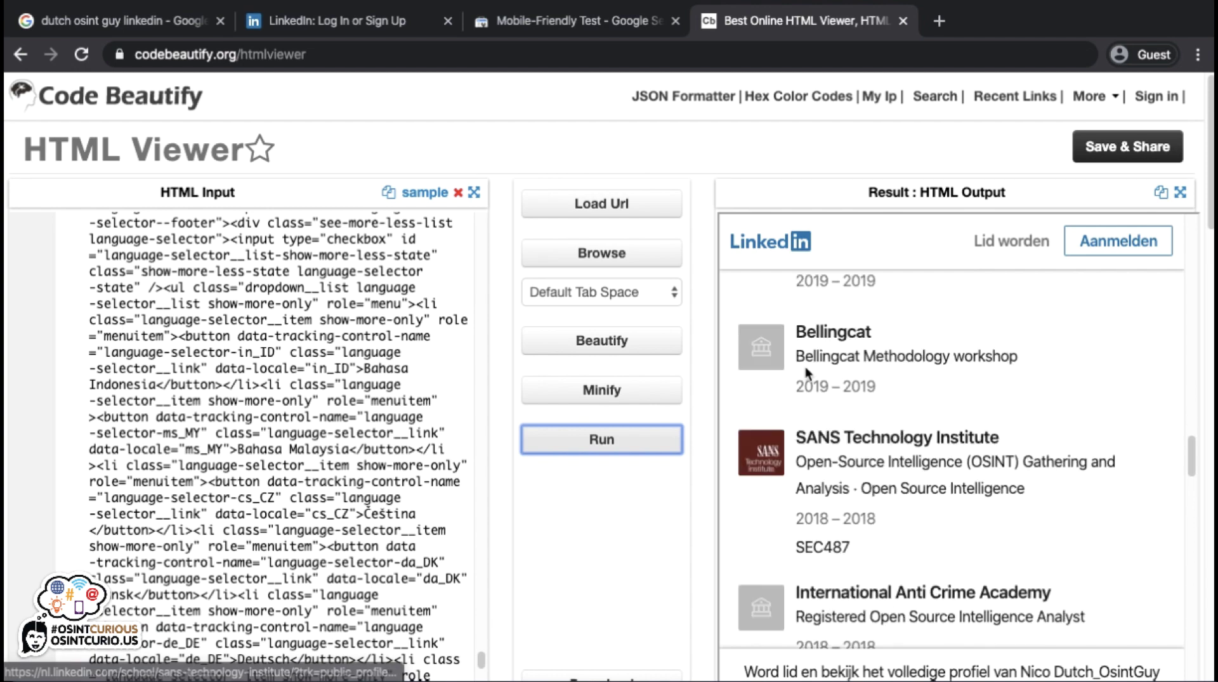
Step: Review the remaining education and training entries further down the rendered LinkedIn profile
scroll(1052, 457, "down", 1)
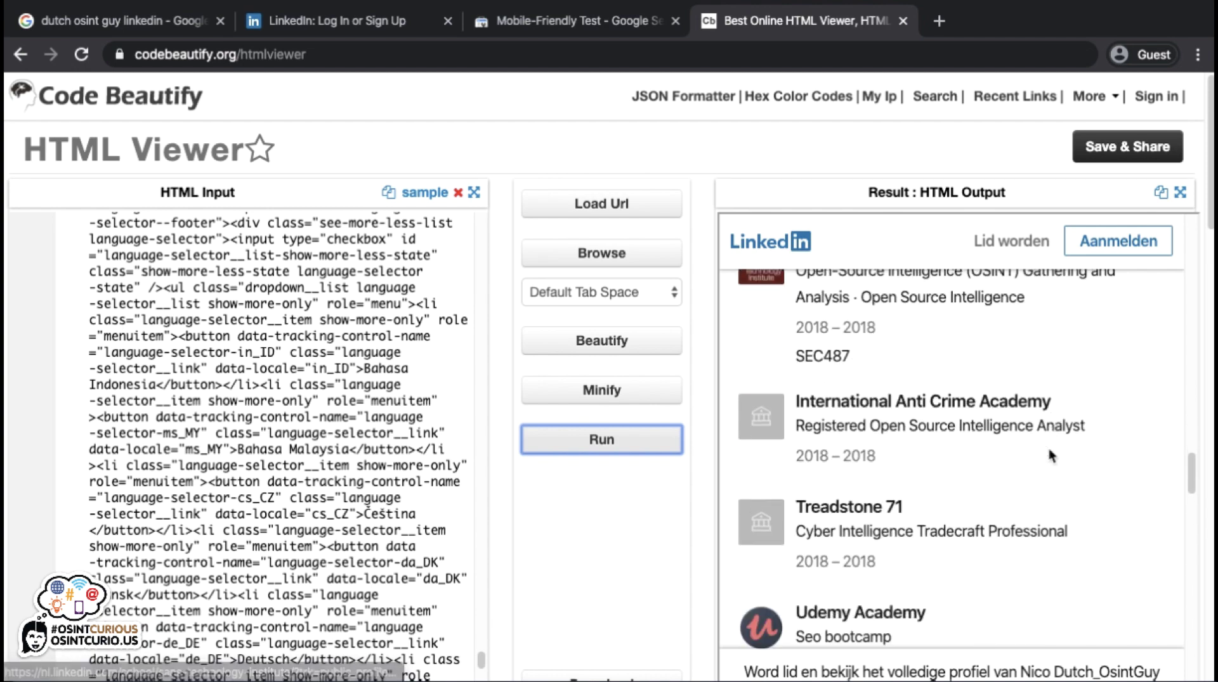
scroll(1047, 451, "down", 5)
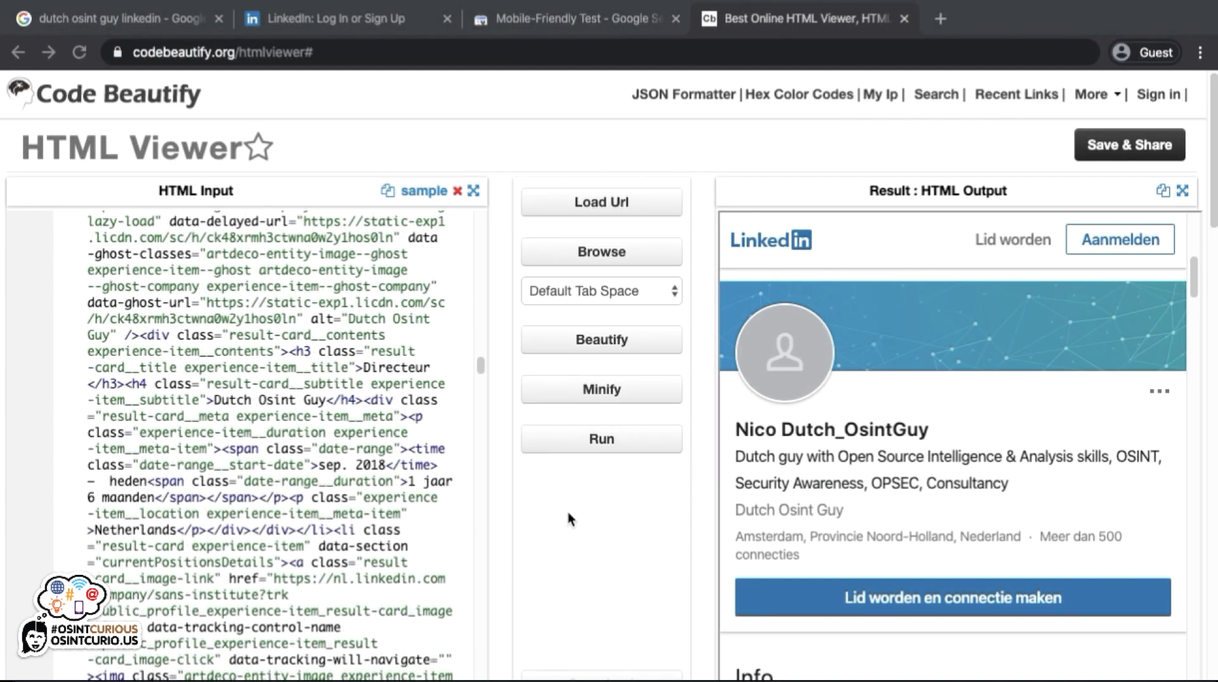
Step: Copy the LinkedIn profile result's link address from the Google search results and return to the Mobile-Friendly Test
left_click(53, 26)
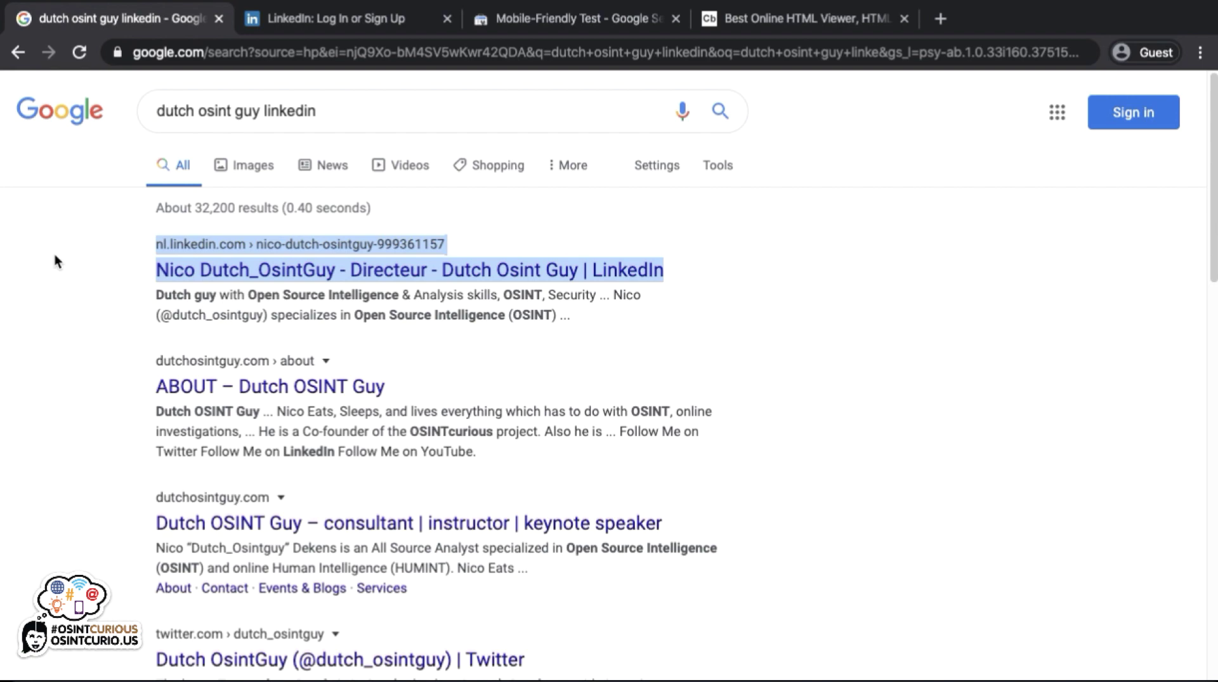
right_click(241, 279)
left_click(278, 372)
left_click(526, 26)
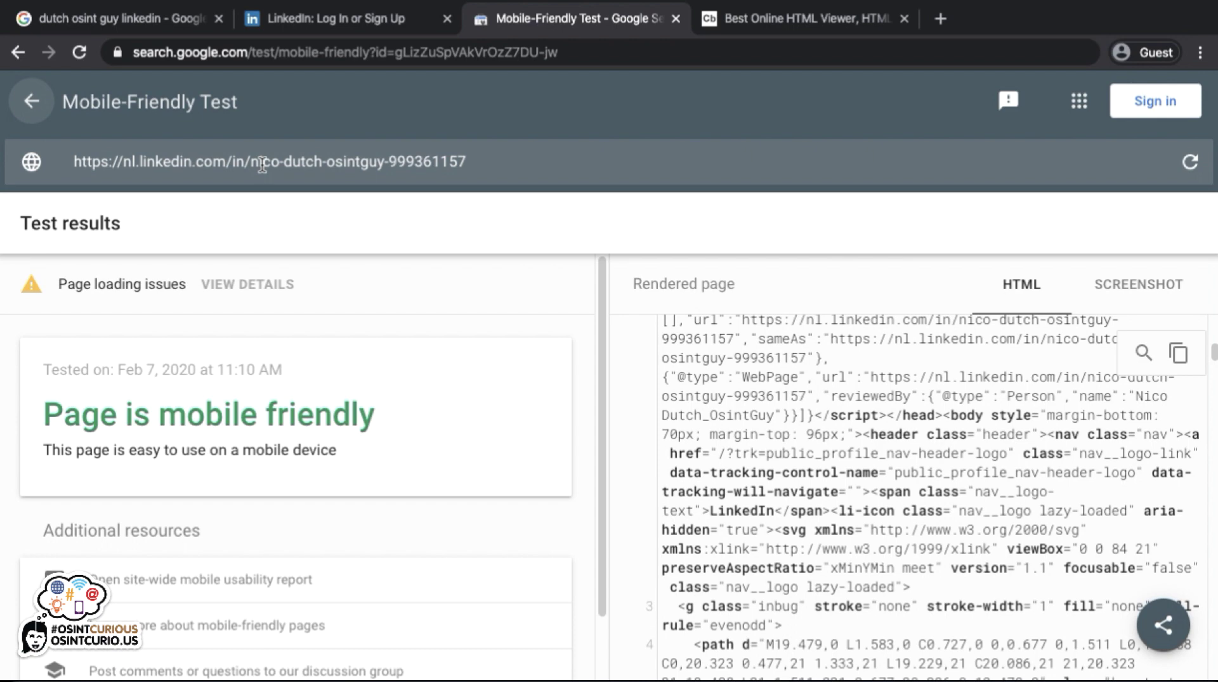
Step: Show the rendered page's screenshot in the test results and look over the profile header and Info section
left_click(1143, 287)
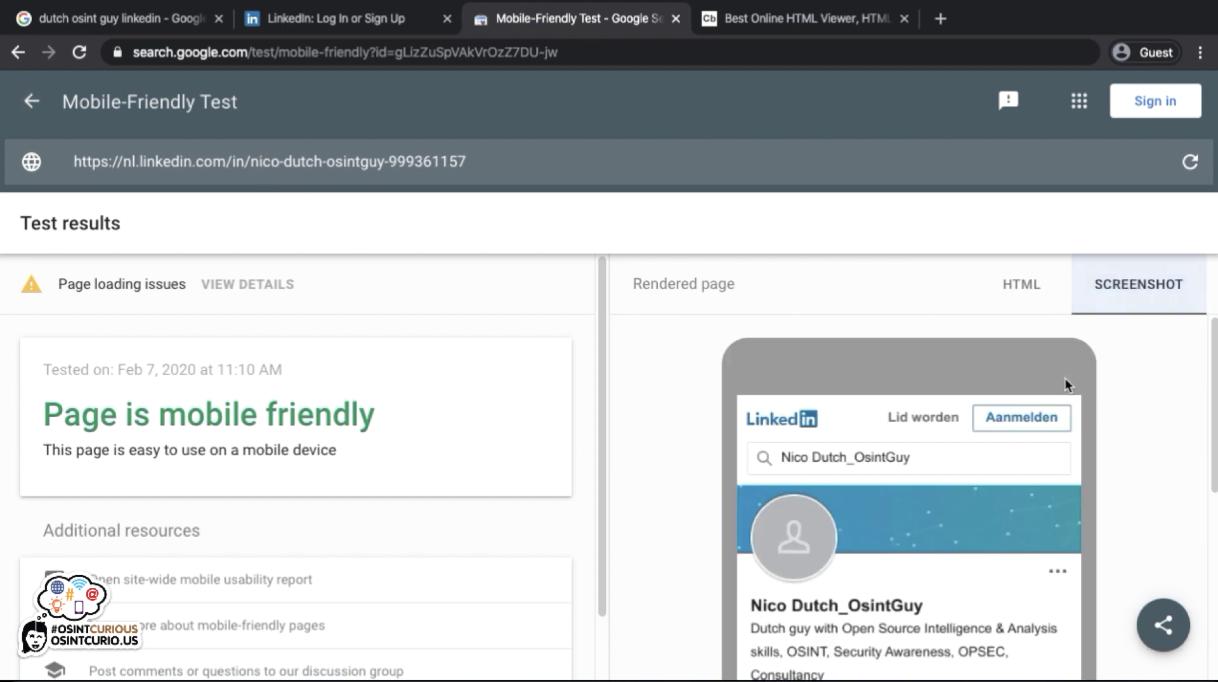
scroll(851, 393, "down", 5)
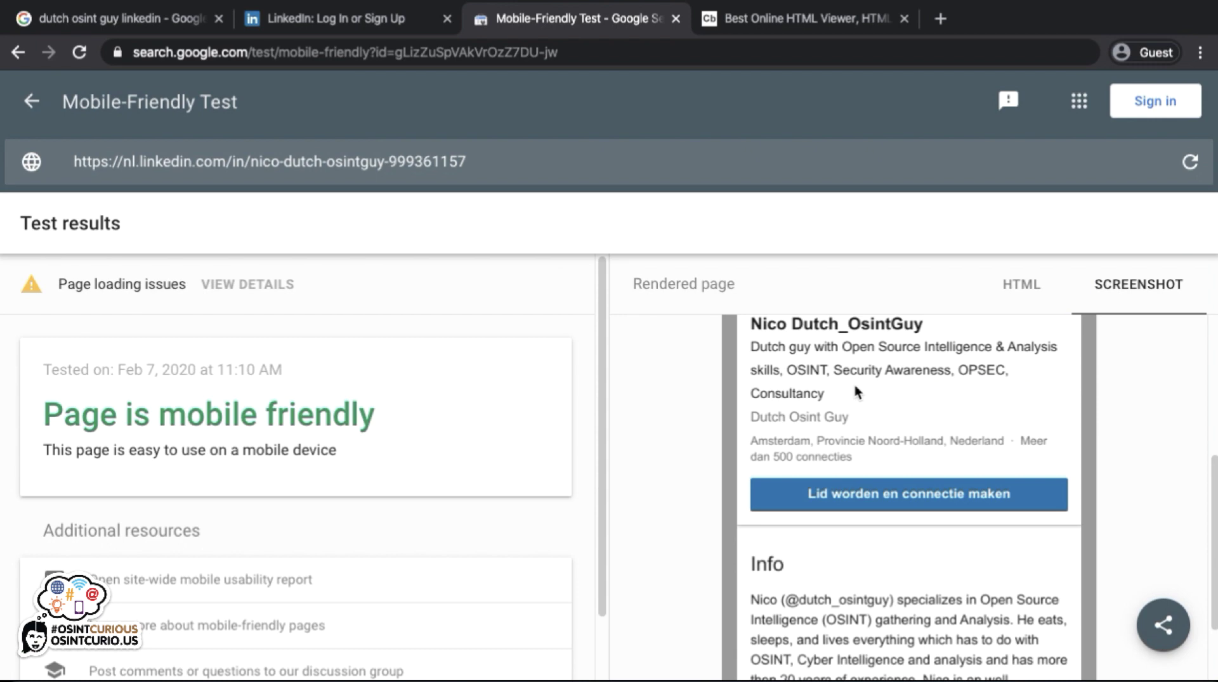
scroll(856, 390, "down", 2)
scroll(858, 390, "up", 5)
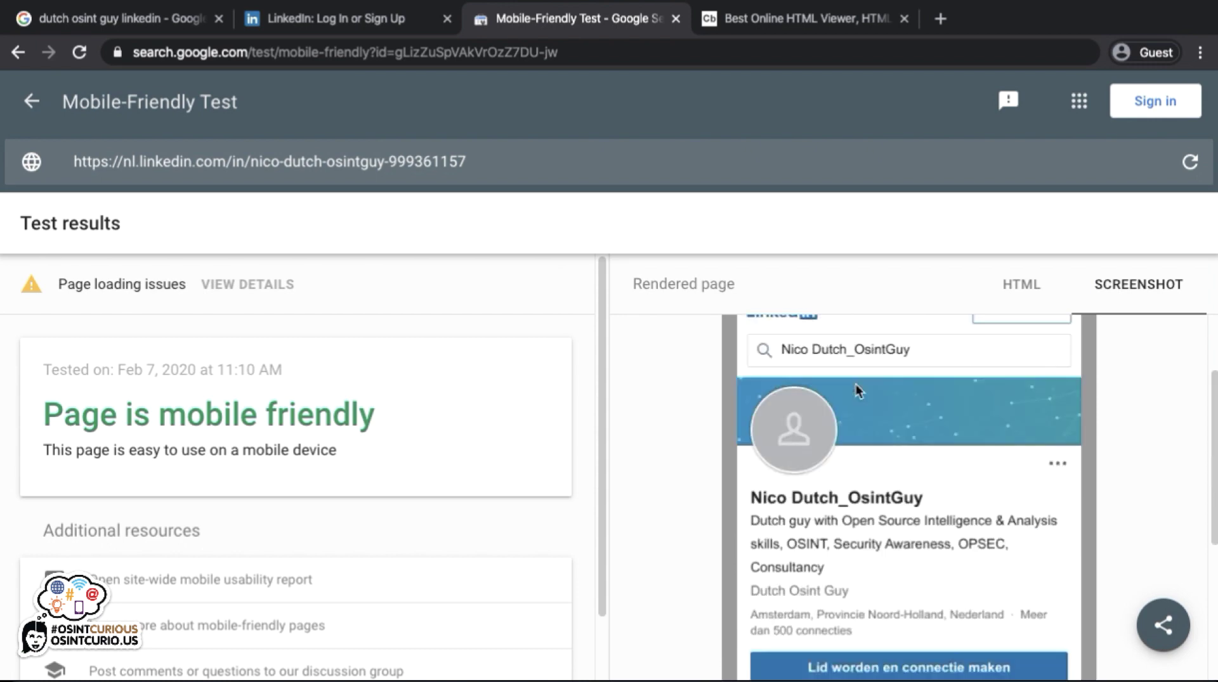
Step: Copy the rendered page's complete HTML code, switch to Code Beautify's HTML Viewer and run the source there
left_click(1023, 286)
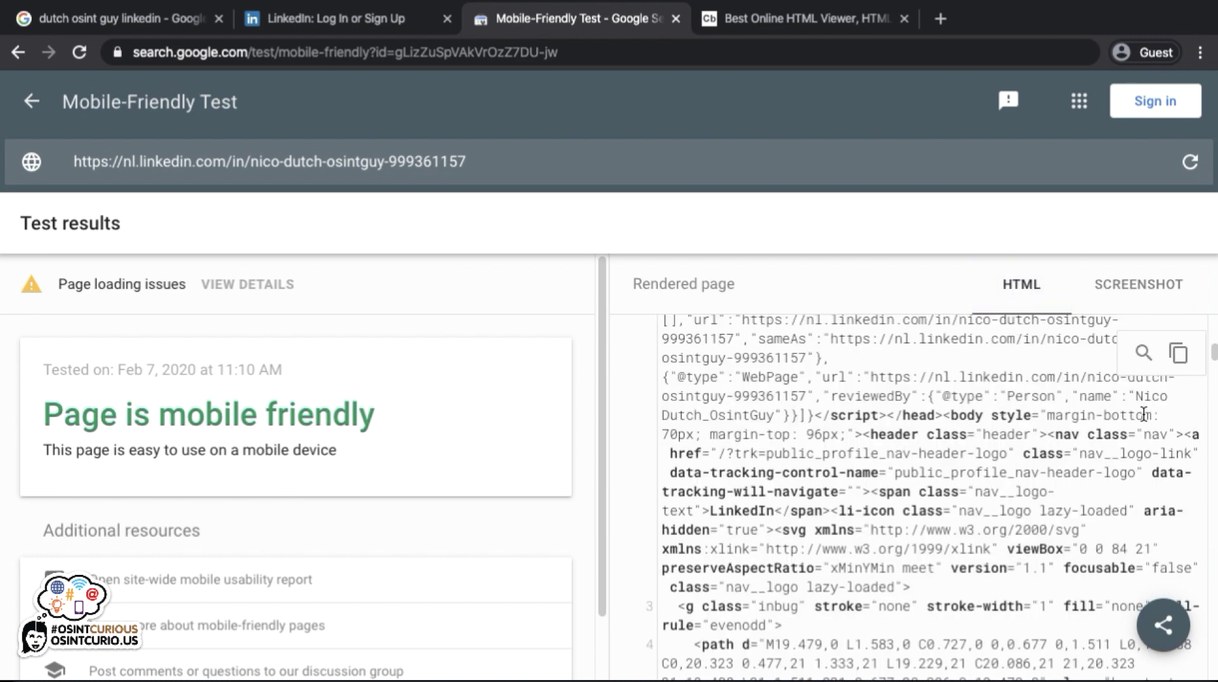
left_click(1178, 356)
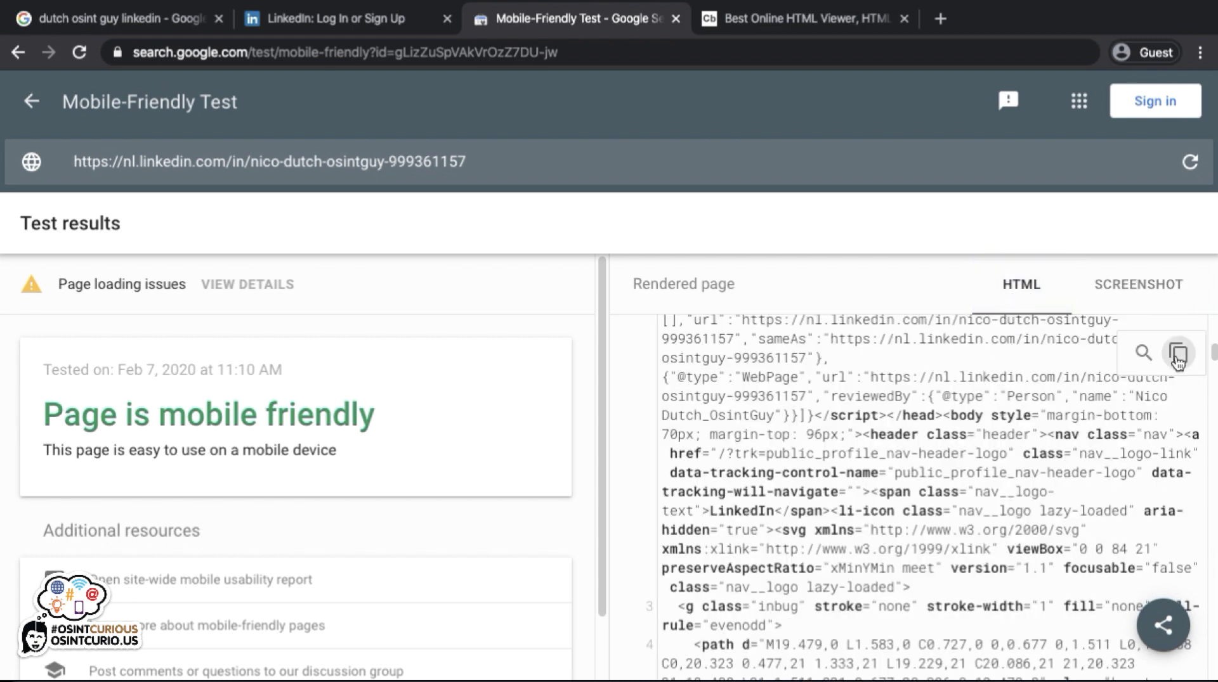
left_click(730, 19)
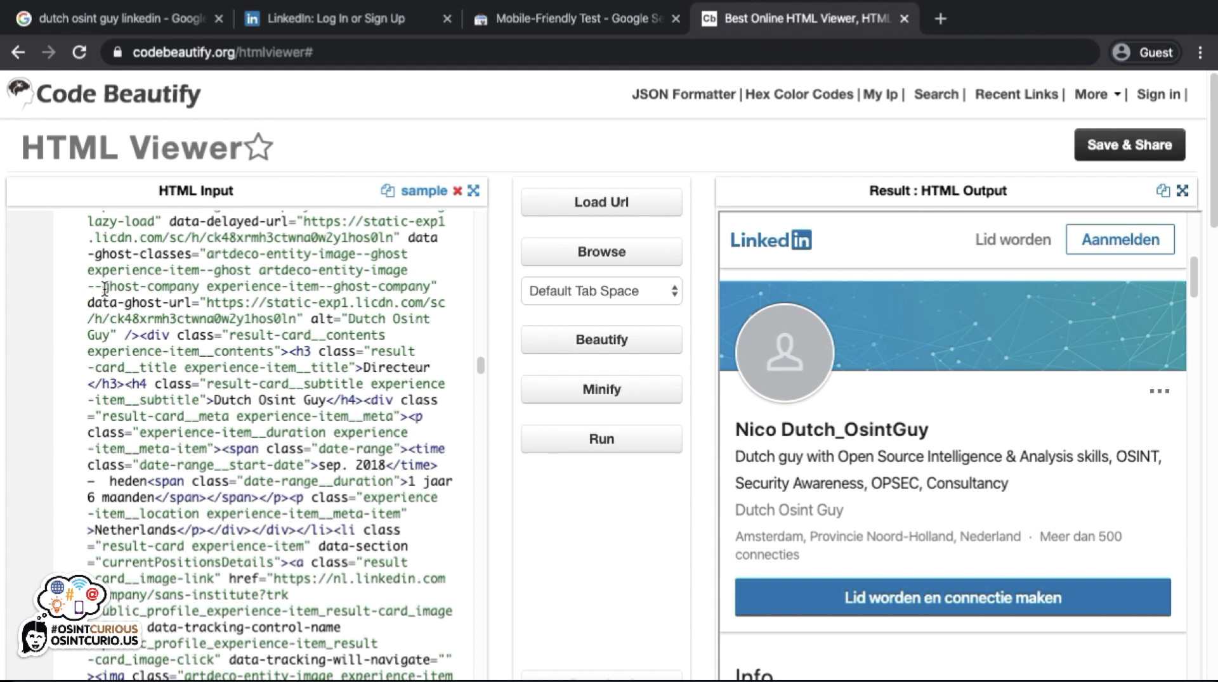
left_click(598, 440)
Step: Read the profile's Info section in the rendered HTML output, down to the start of the activity section
scroll(943, 474, "down", 3)
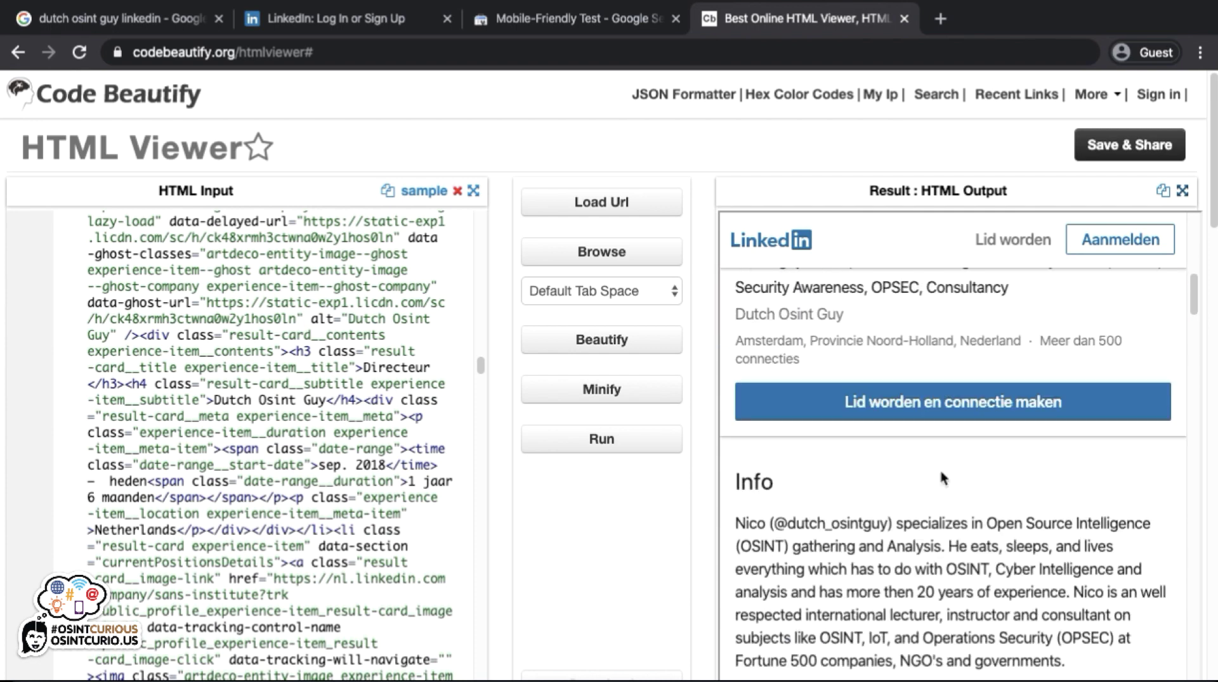
scroll(941, 471, "down", 2)
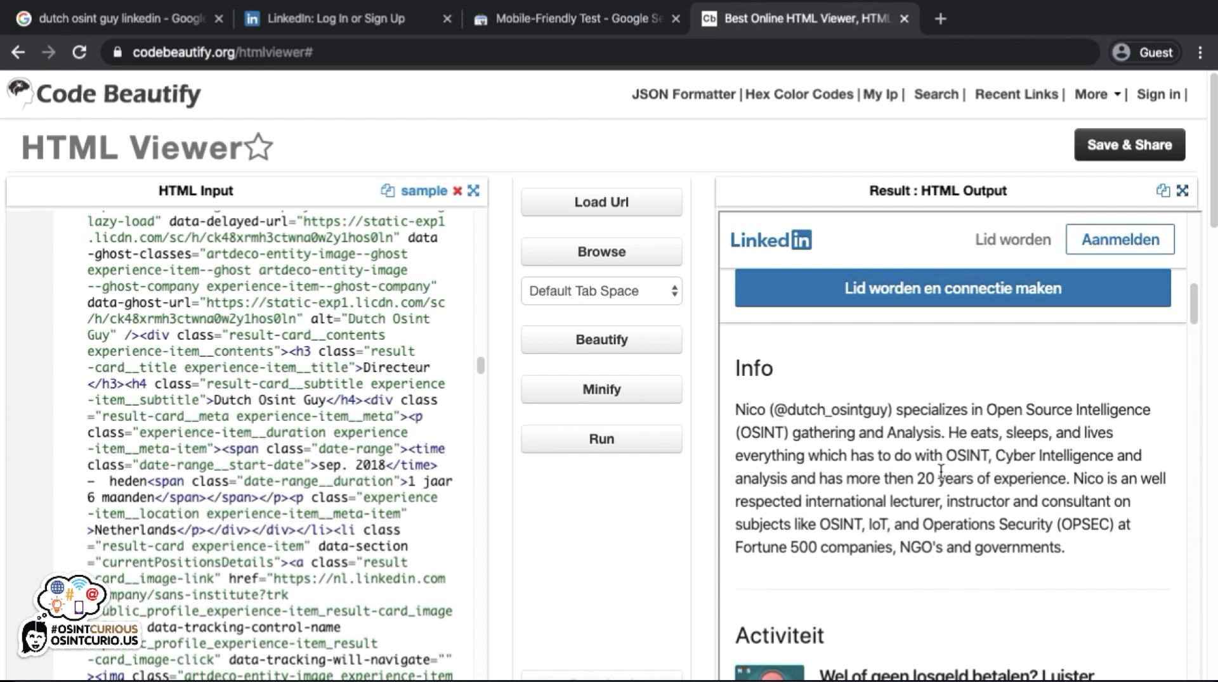
scroll(941, 473, "down", 1)
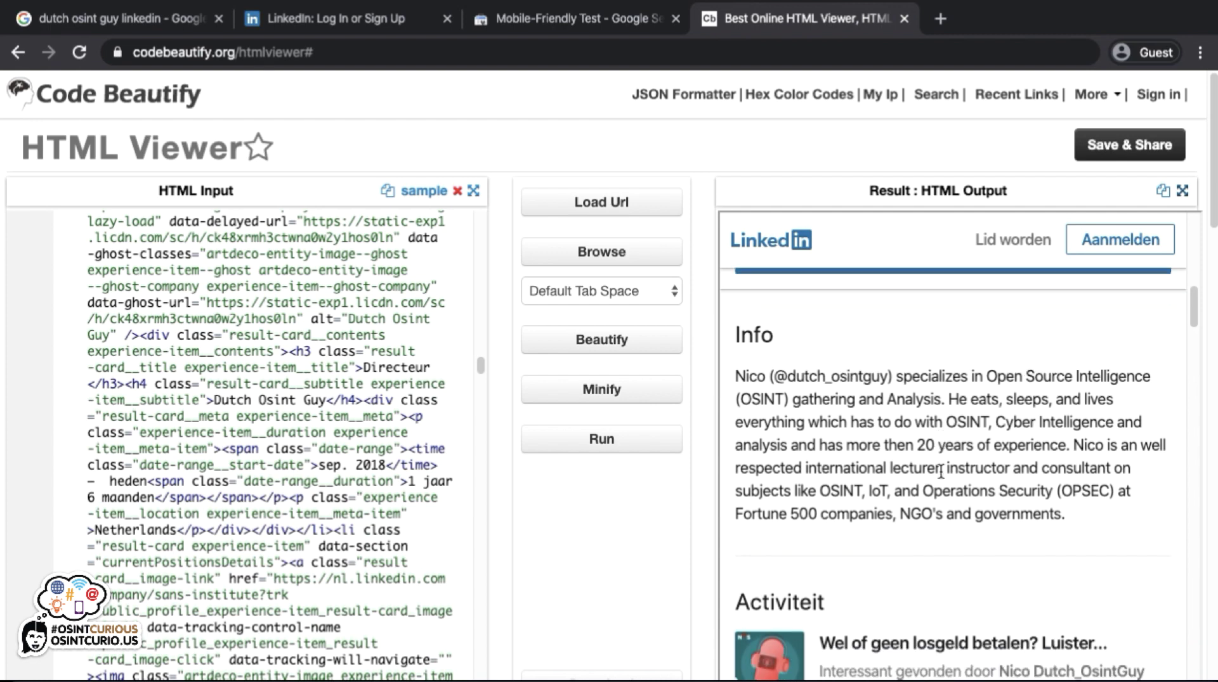